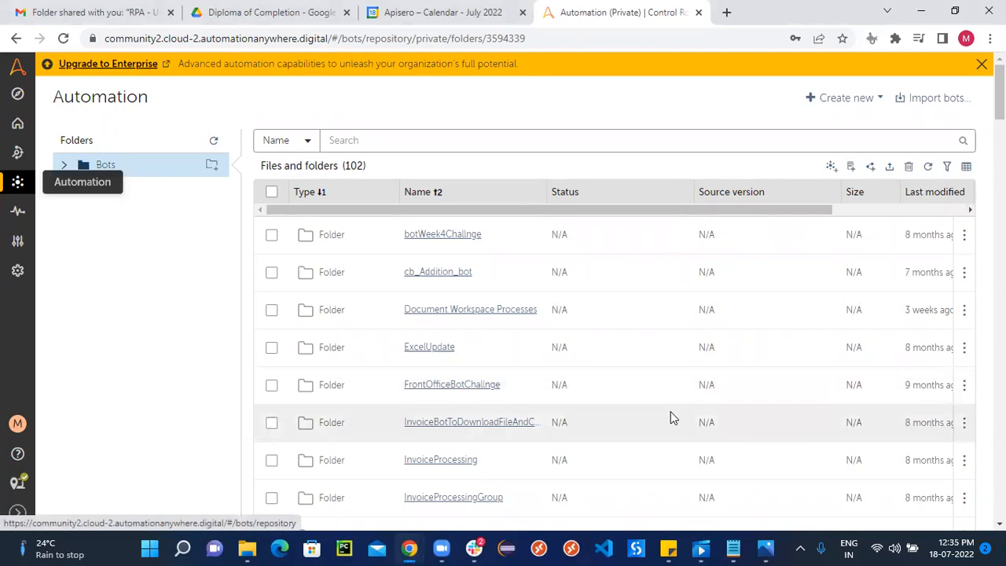
Step: Create a new task bot named Bot2 in the \Bots\ folder and open it for editing
click(879, 99)
click(852, 124)
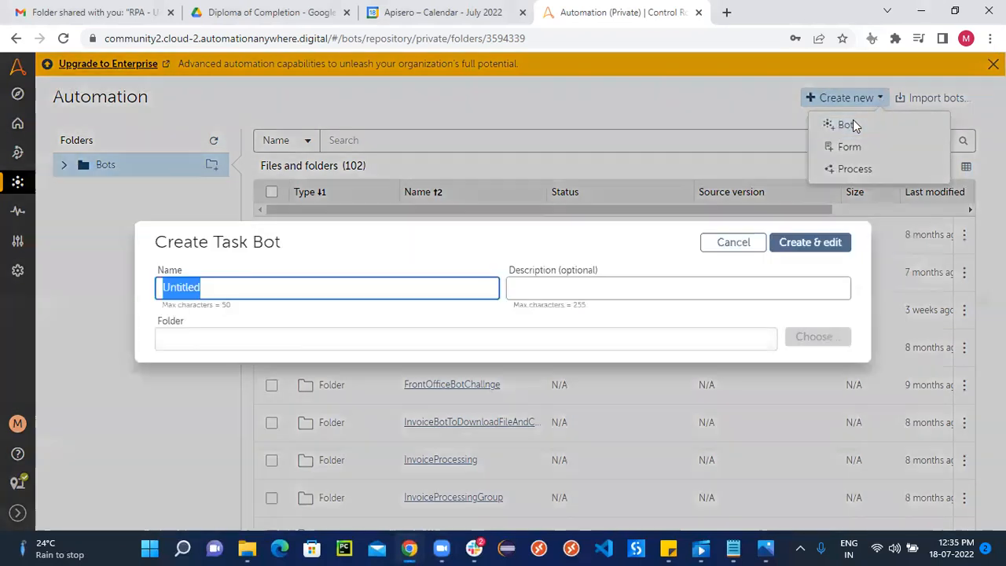
key(BackSpace)
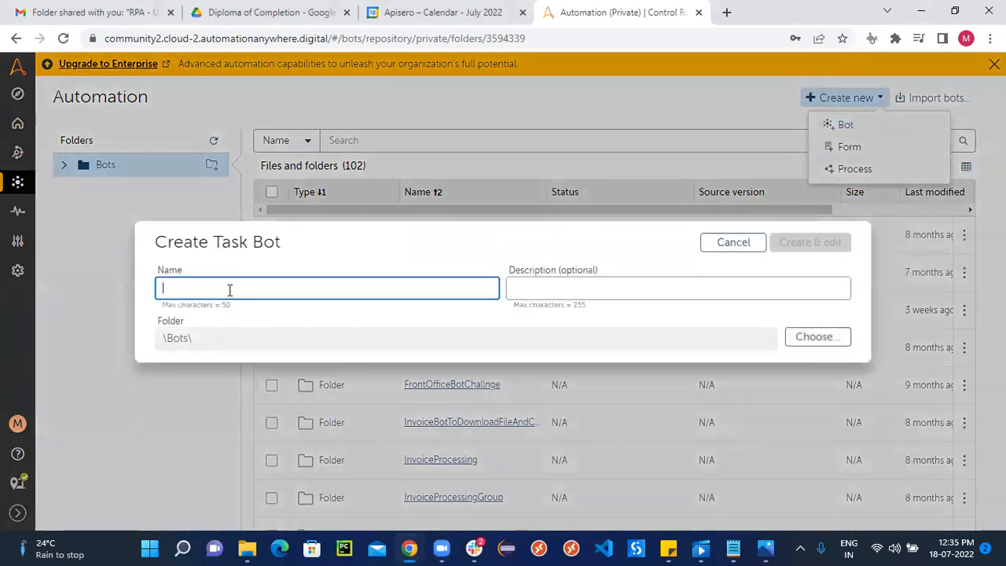
text(Bot)
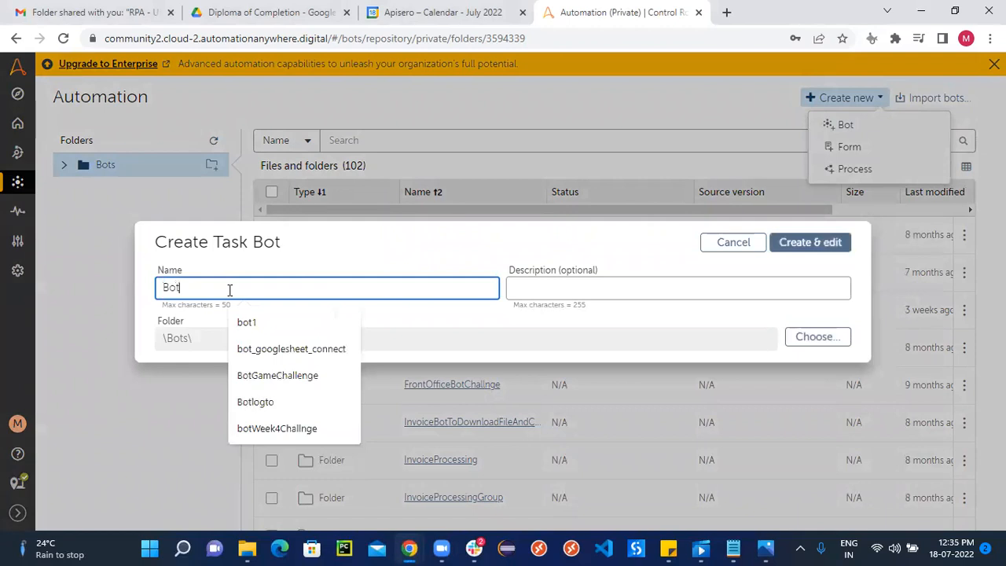
text(2)
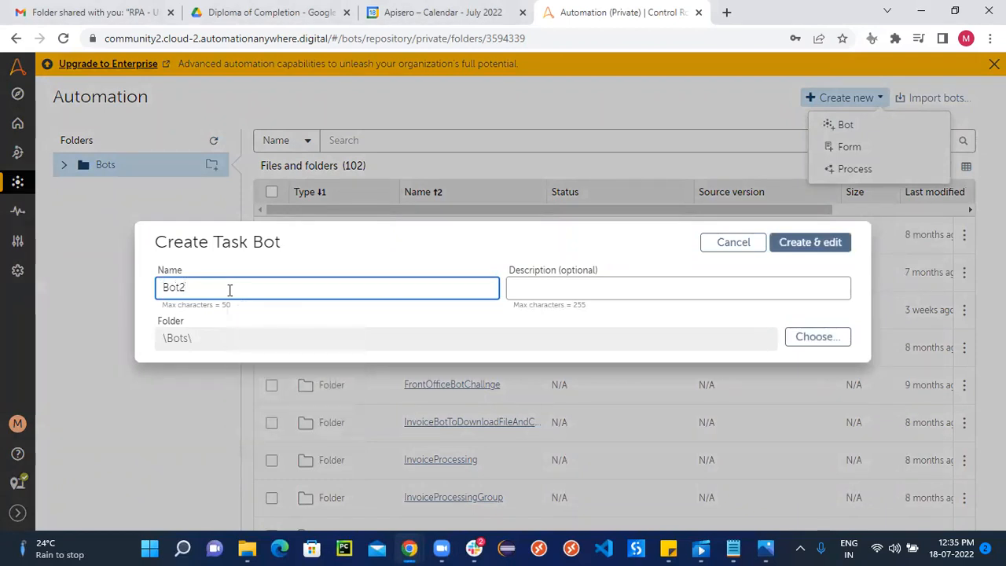
click(782, 248)
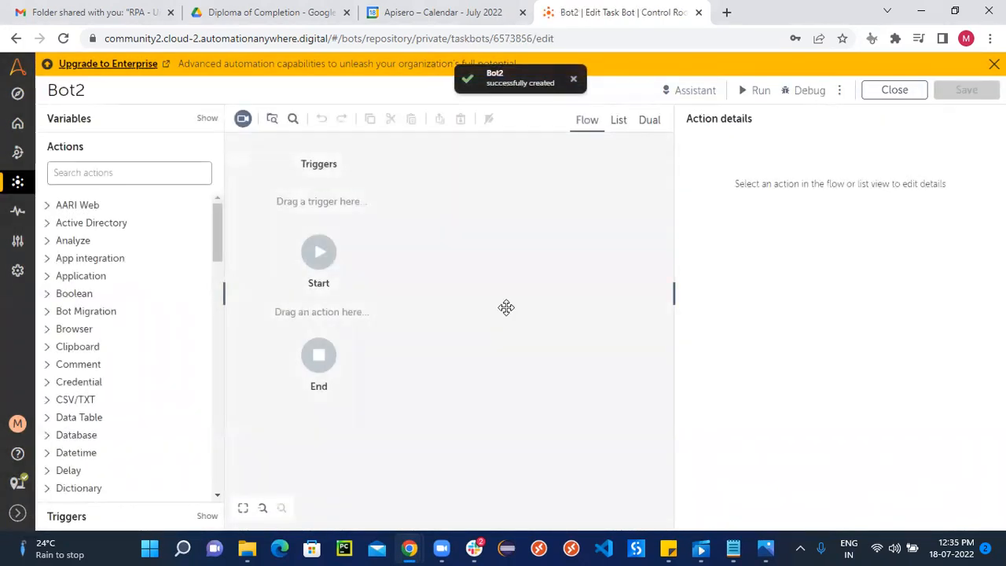
Step: Find the Google Sheets actions and add the Connect action between Start and End in the bot's flow
click(120, 171)
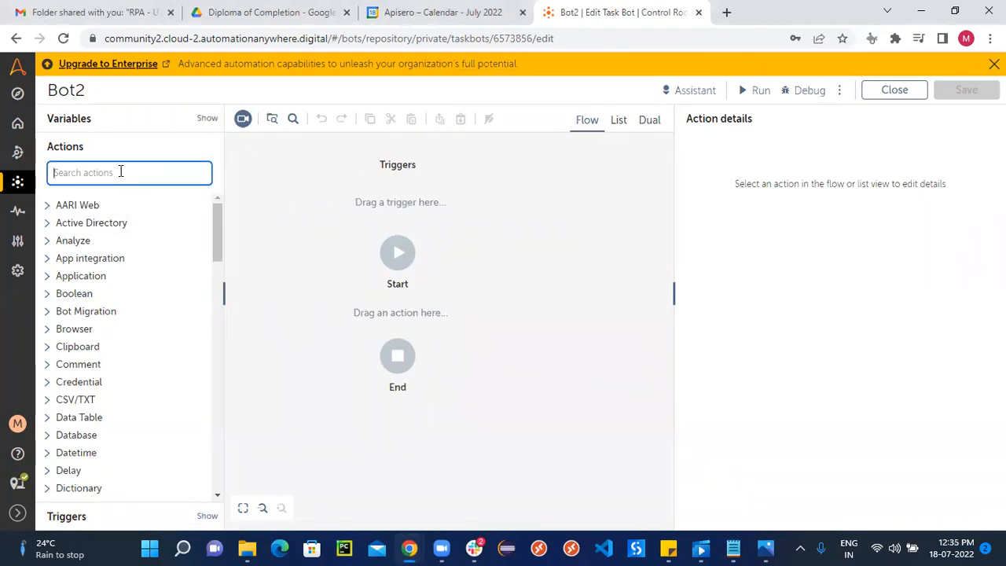
text(google)
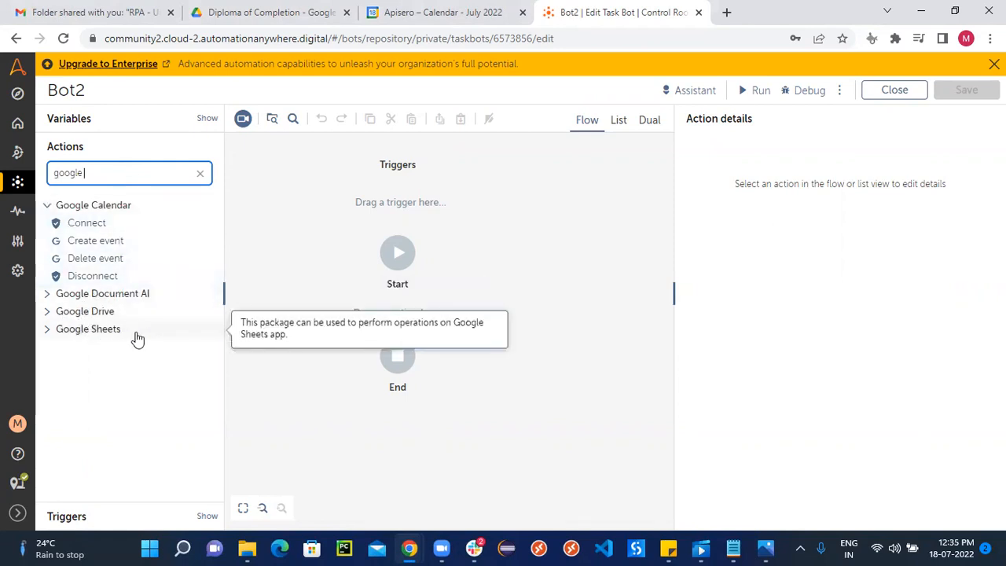
click(48, 329)
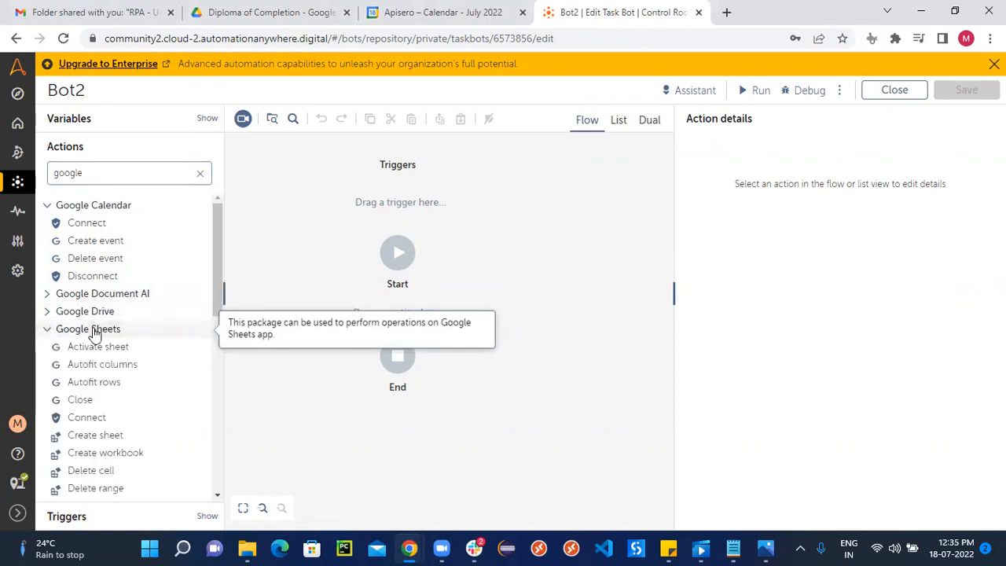
drag(213, 264, 214, 309)
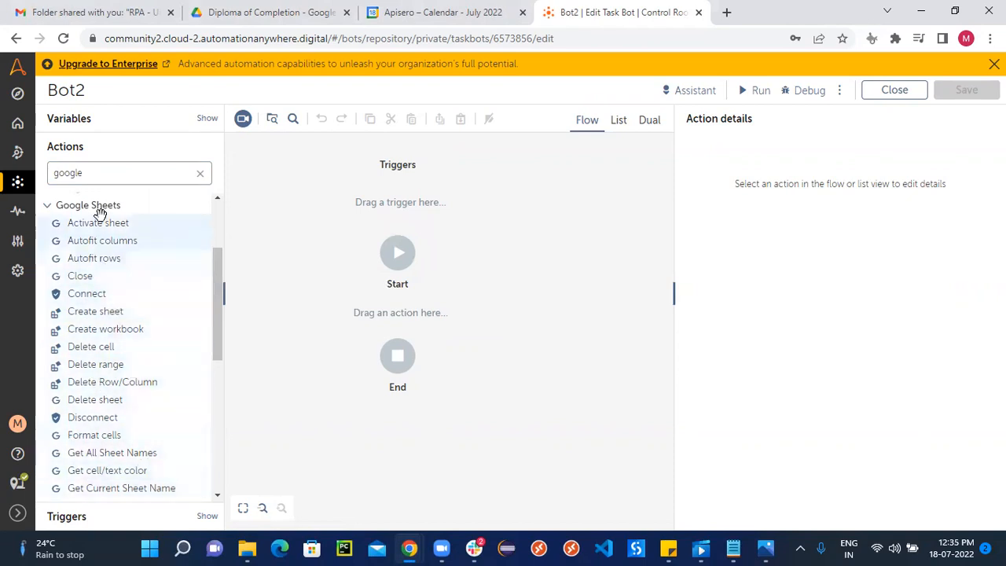
drag(353, 409, 404, 408)
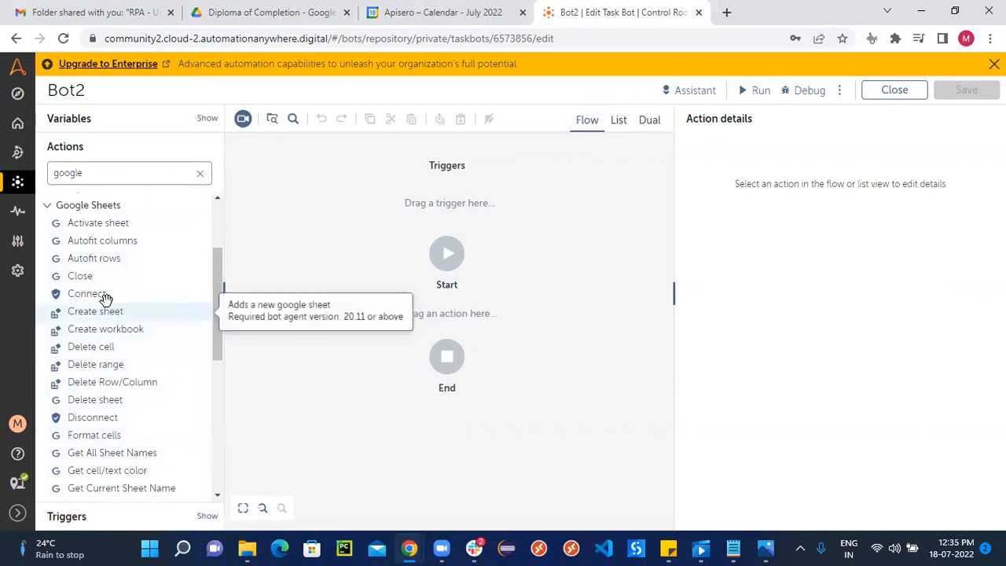
drag(96, 296, 382, 326)
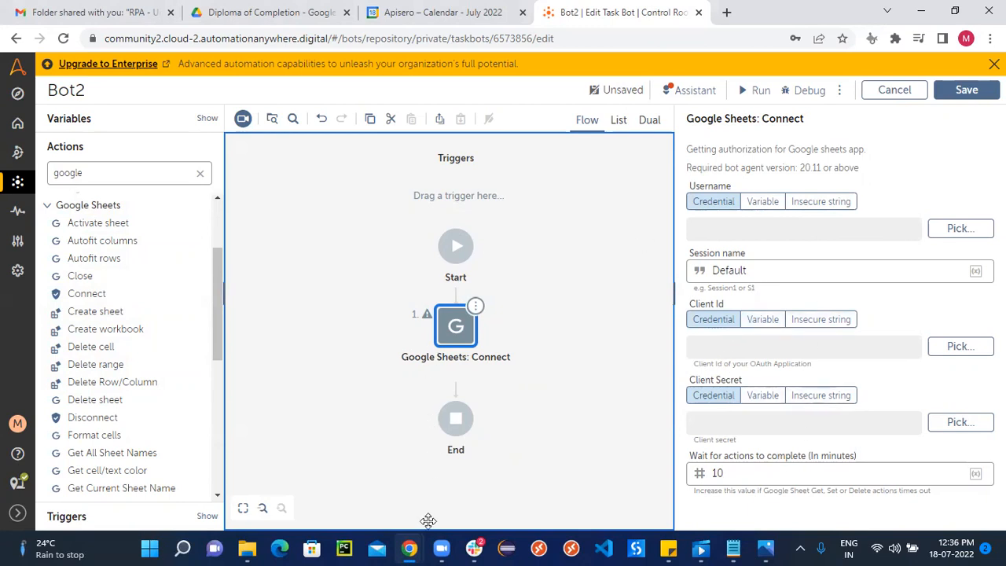
Step: Switch to the Google Cloud console, create a project named My Project 69016 with no organization, and open it
mouse_move(409, 548)
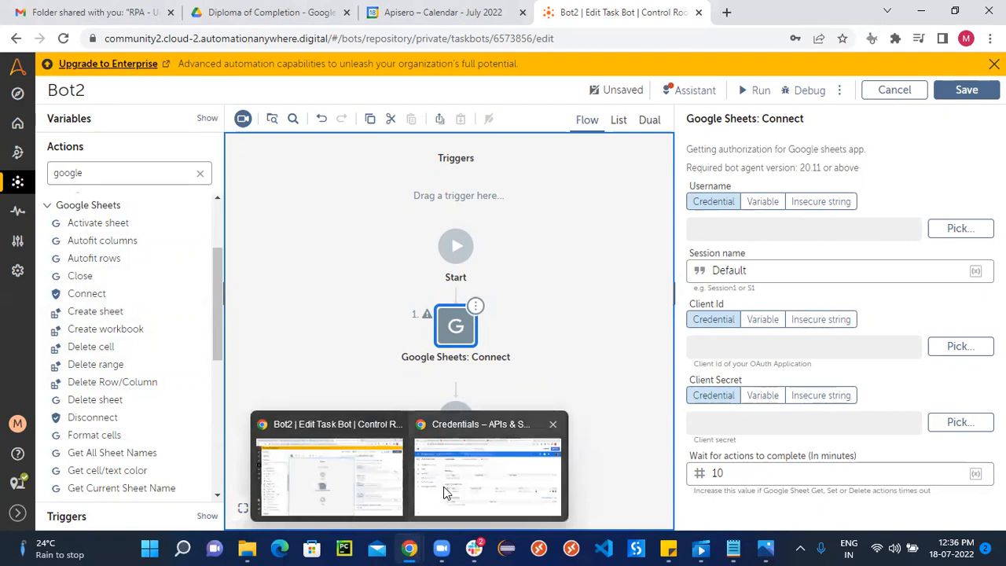
click(472, 485)
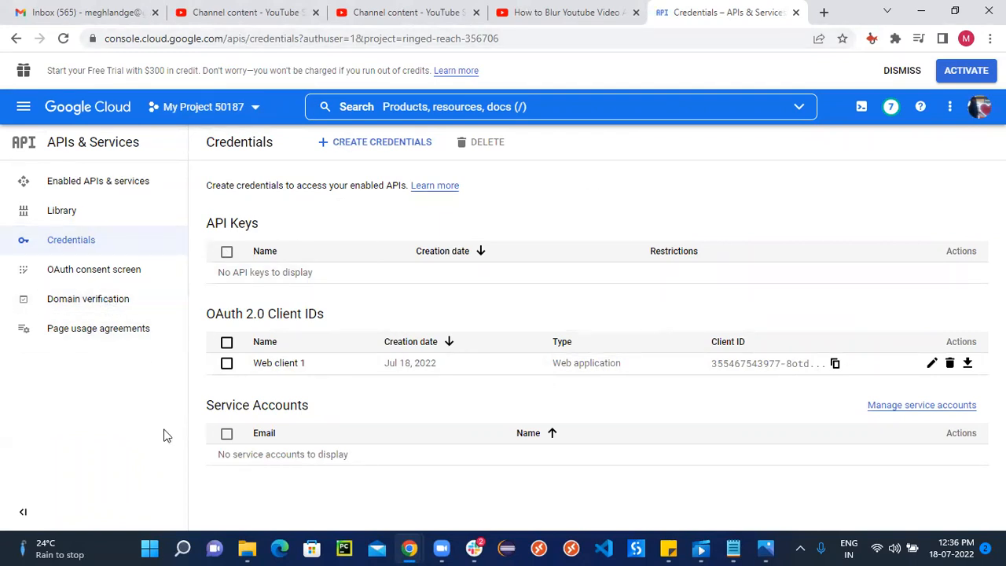
click(259, 110)
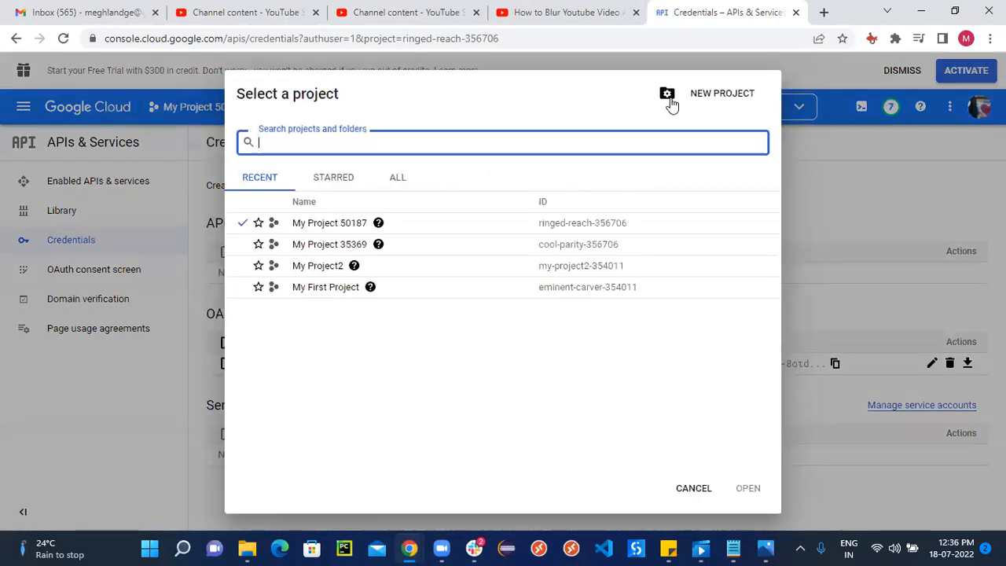
click(711, 94)
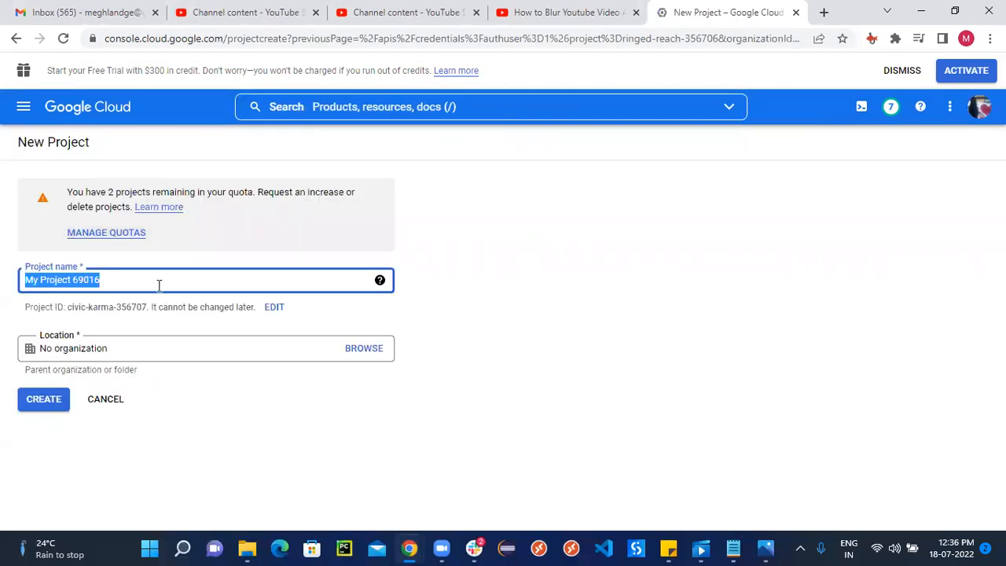
click(159, 285)
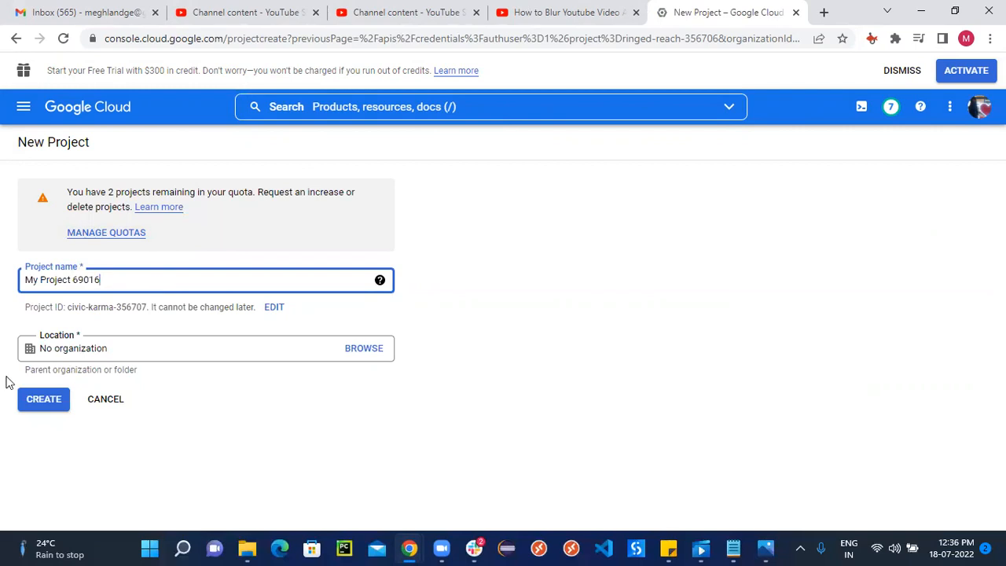
click(45, 400)
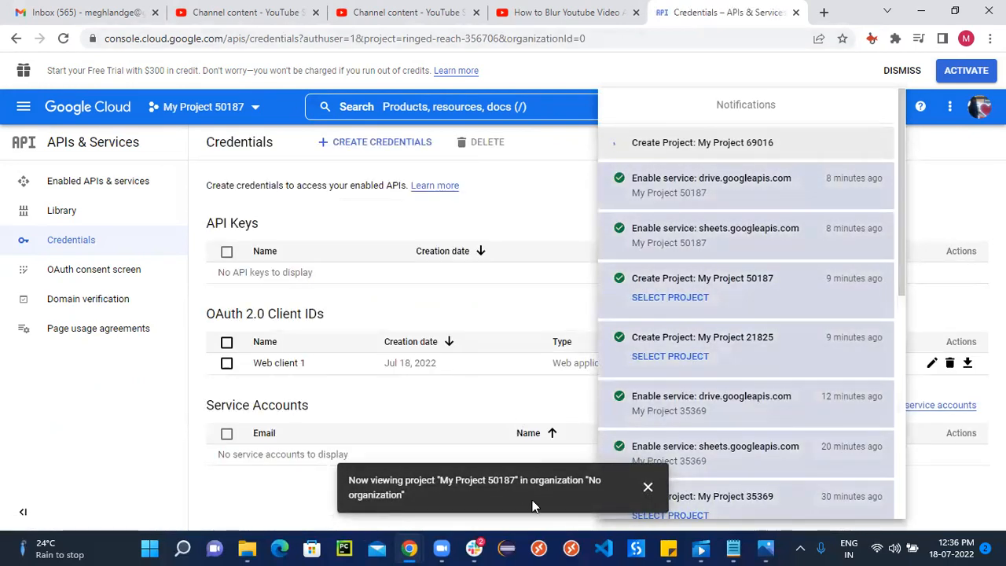
click(649, 489)
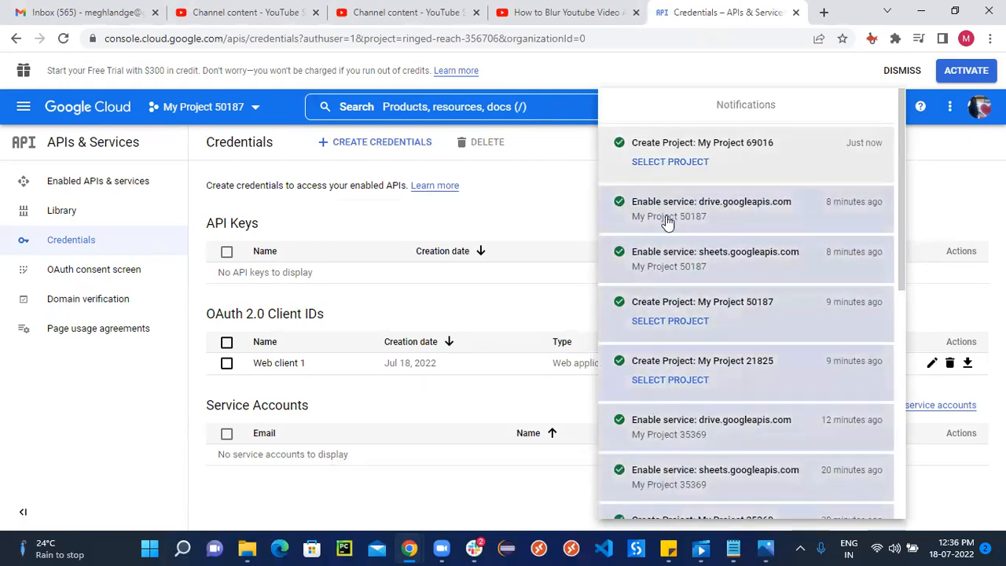
click(697, 148)
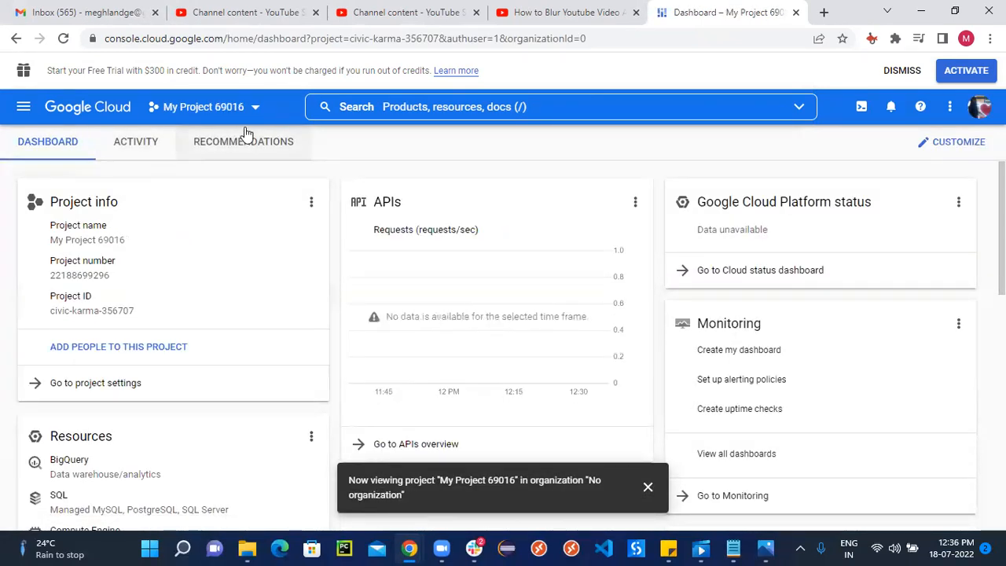
Step: Search the API Library for "google sheet" and enable the Google Sheets API for the project
click(27, 115)
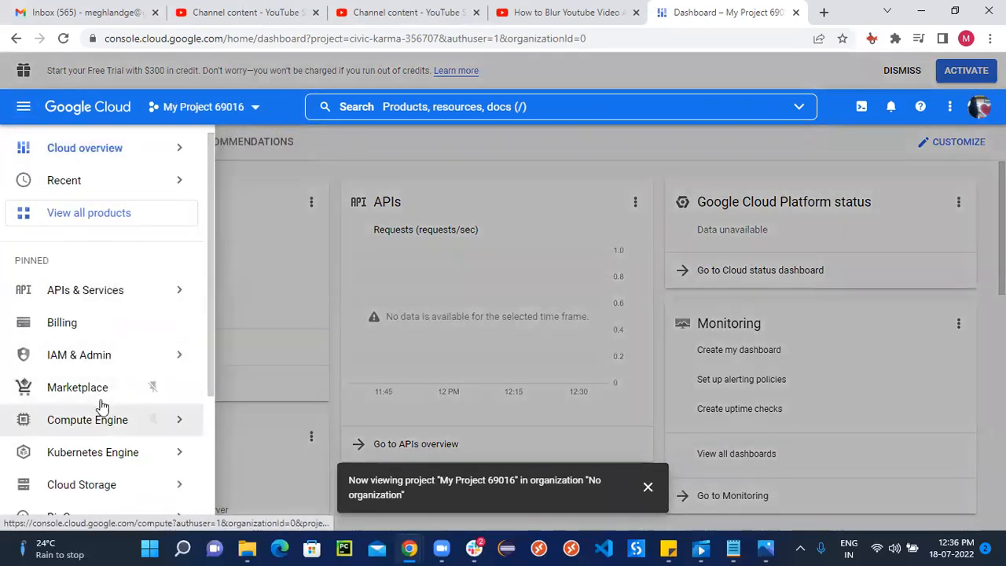
mouse_move(135, 362)
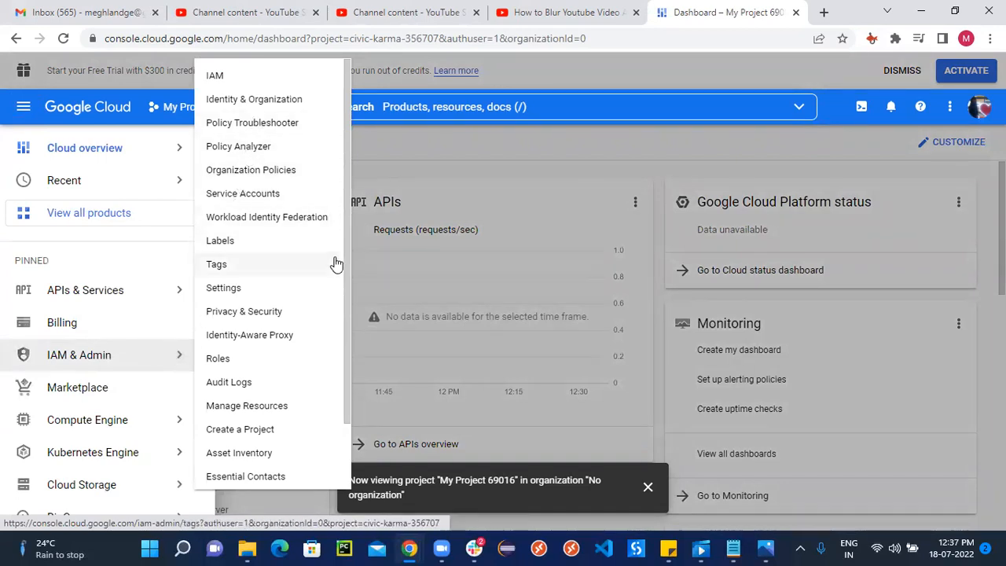
drag(345, 311, 352, 274)
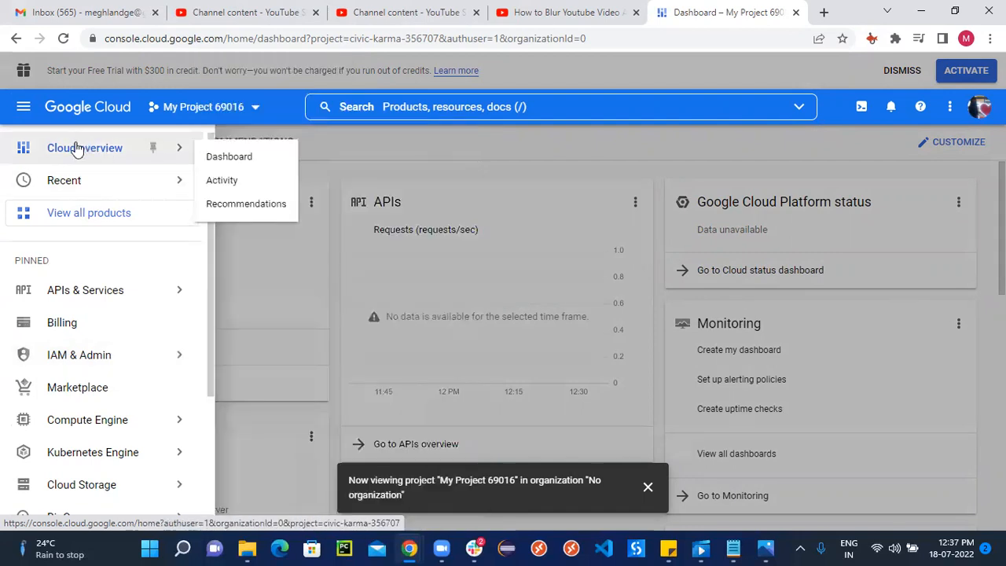
mouse_move(186, 297)
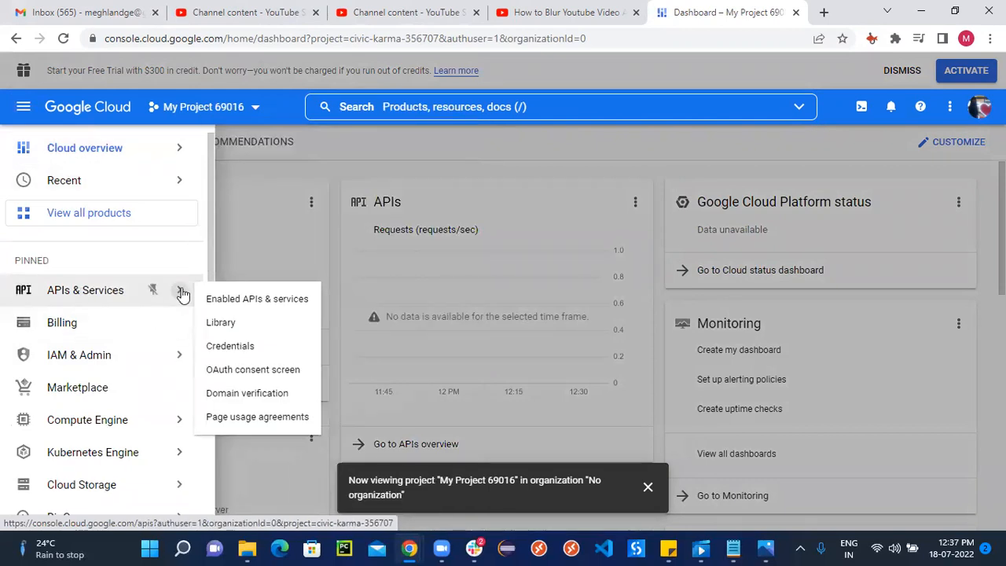
click(243, 327)
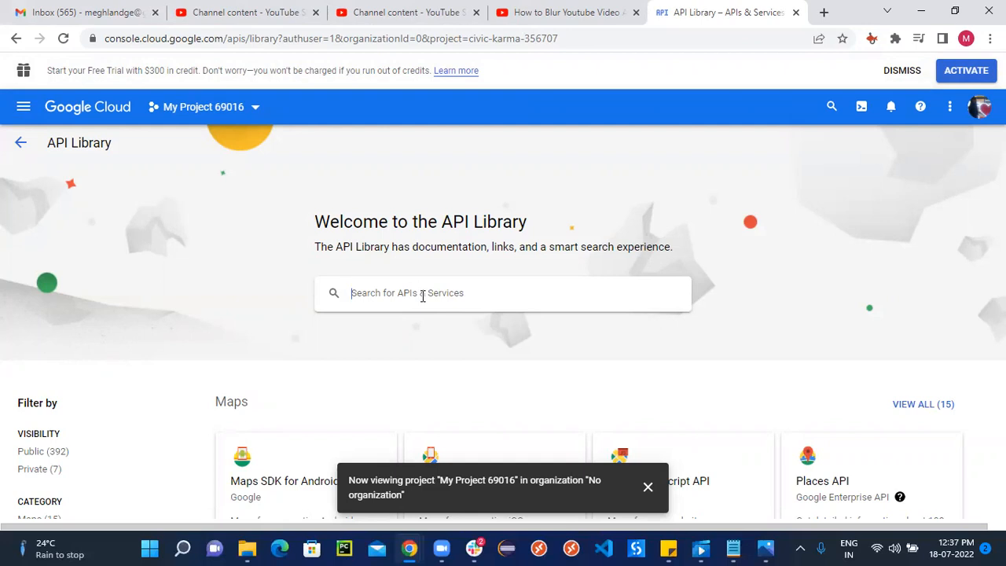
text(google sheet)
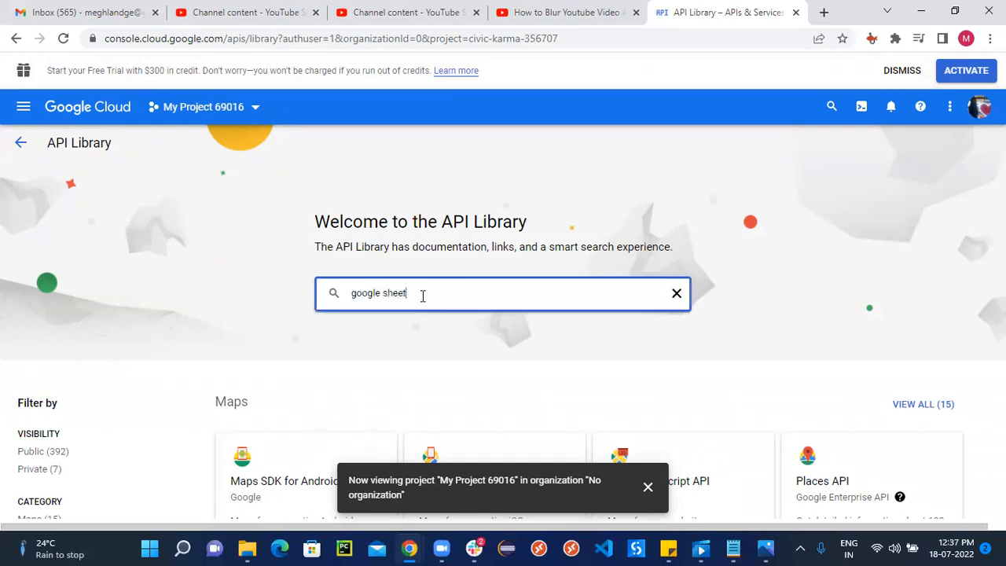
key(Return)
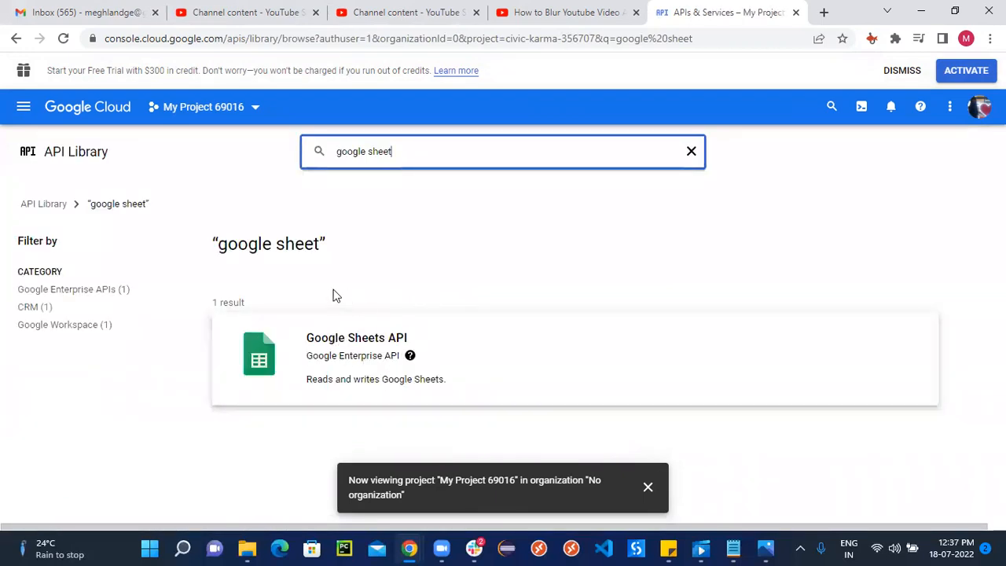
click(351, 347)
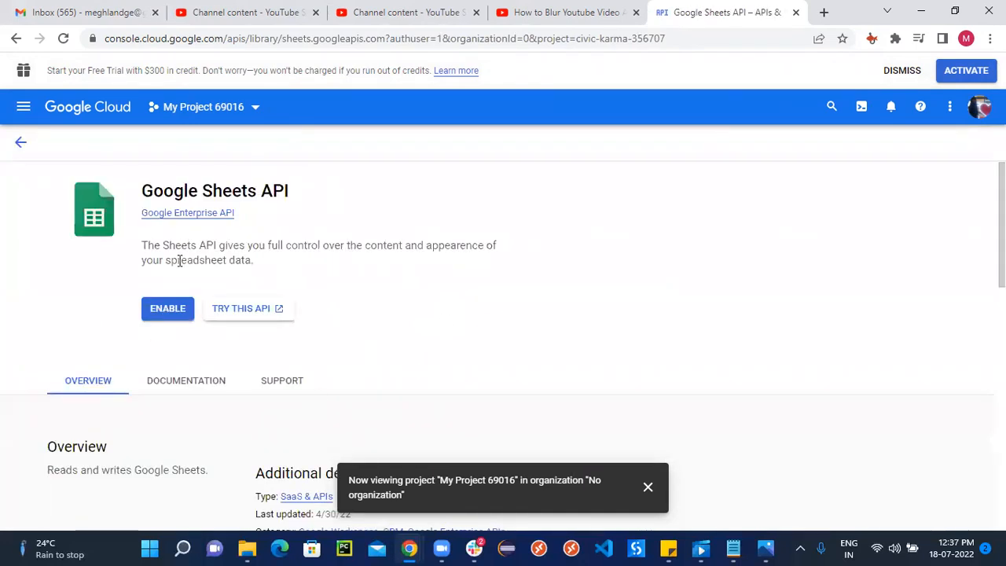
click(168, 308)
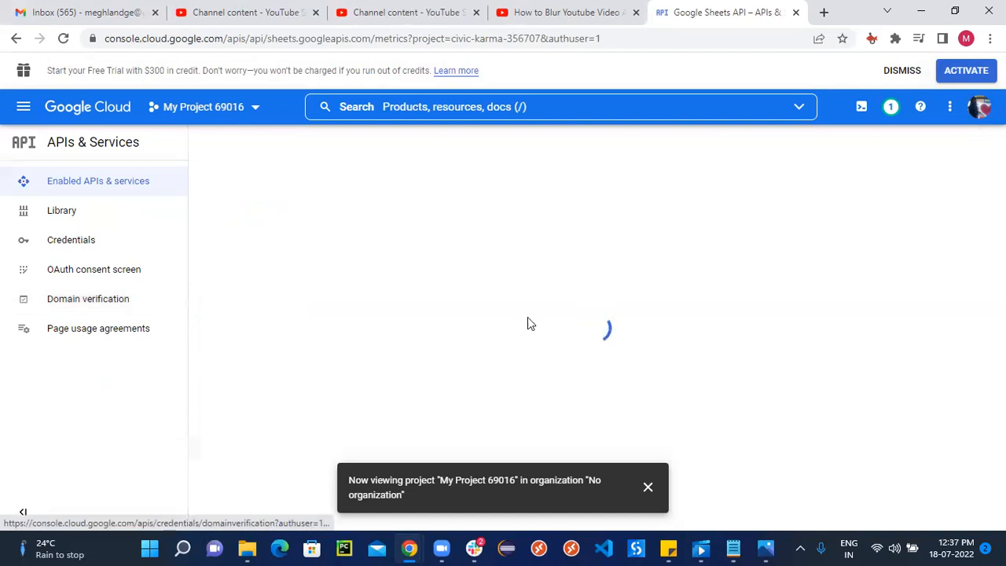
click(645, 484)
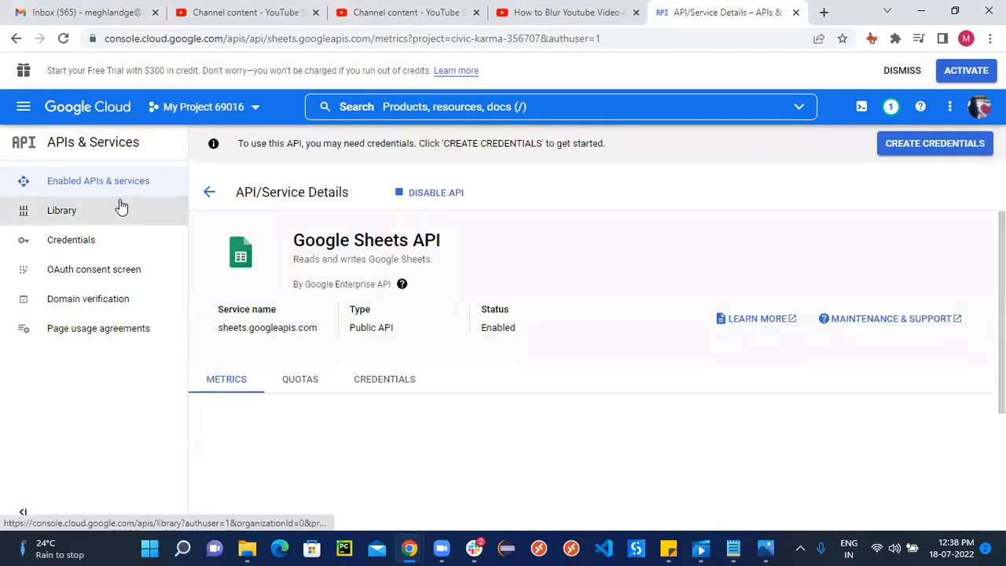
Step: Search the API Library for "google drive" and enable the Google Drive API for the project
click(92, 211)
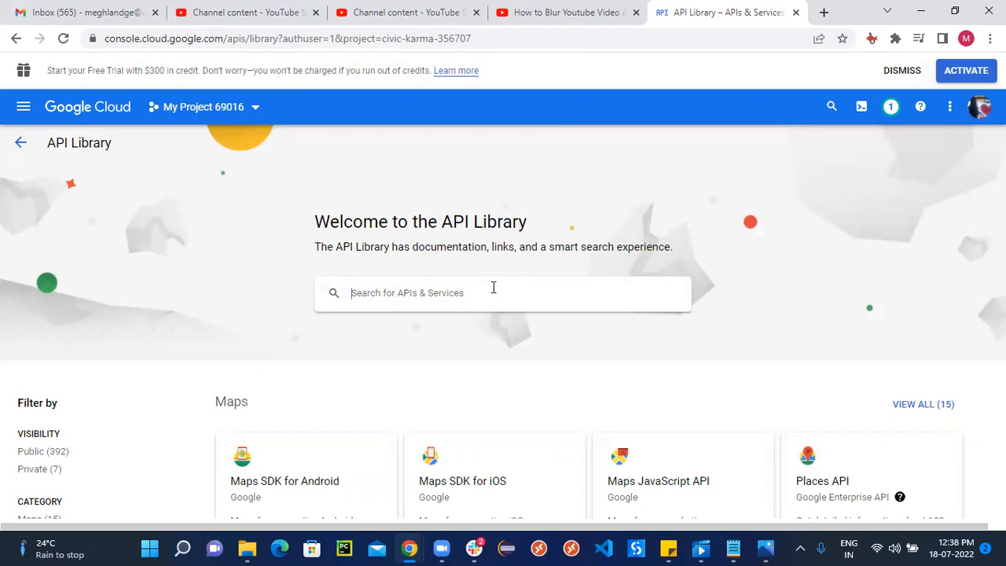
text(google drive)
key(Return)
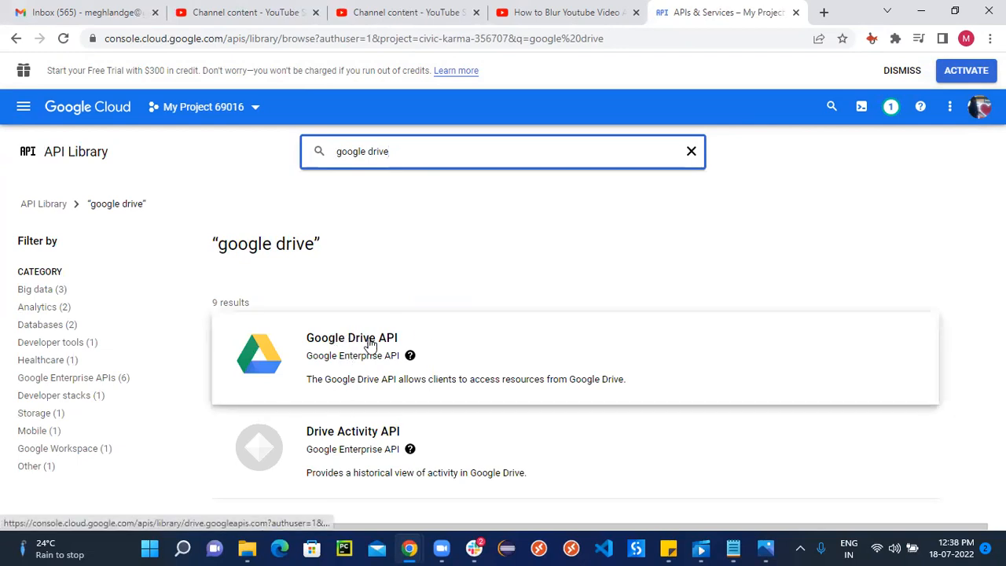
click(358, 353)
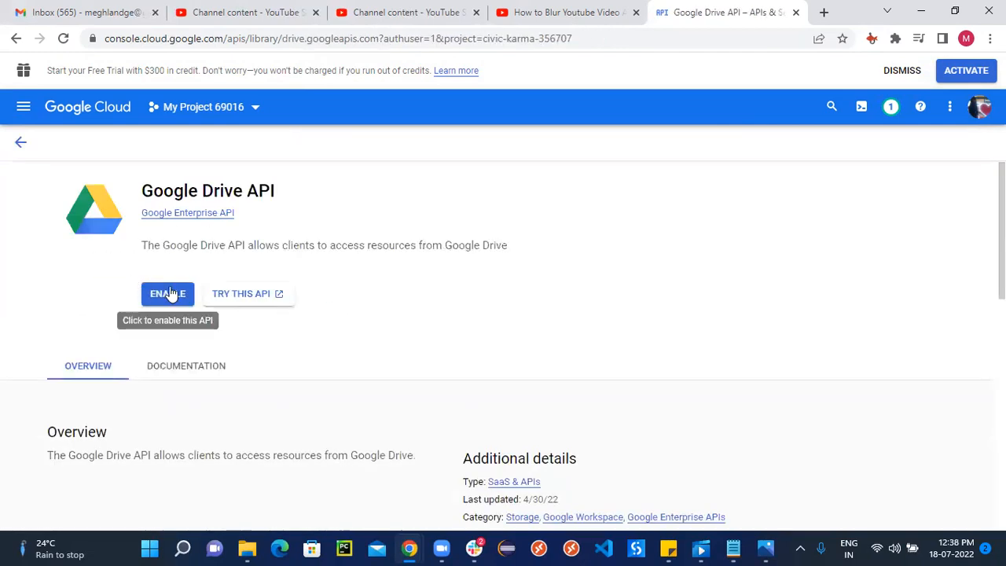
click(168, 293)
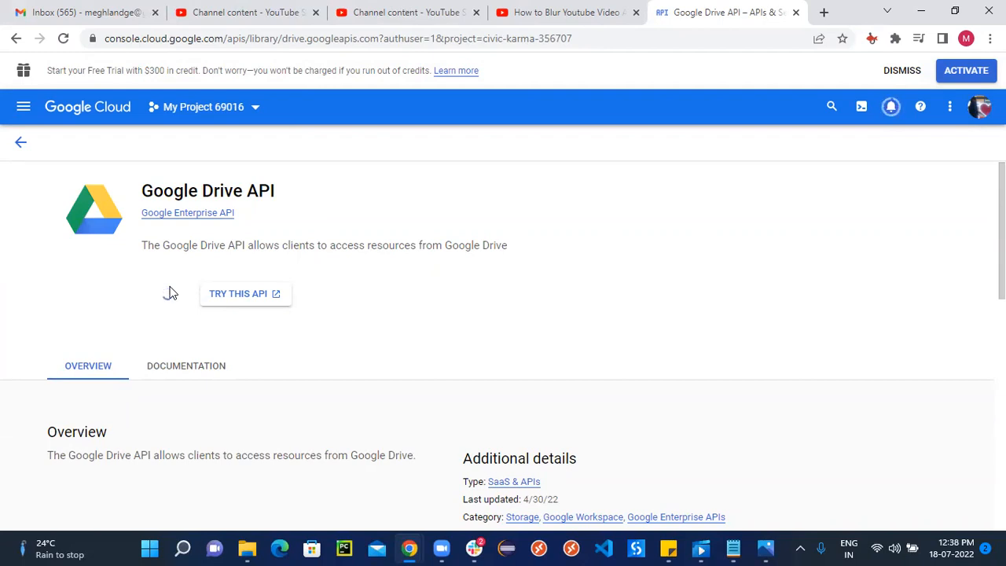
click(171, 293)
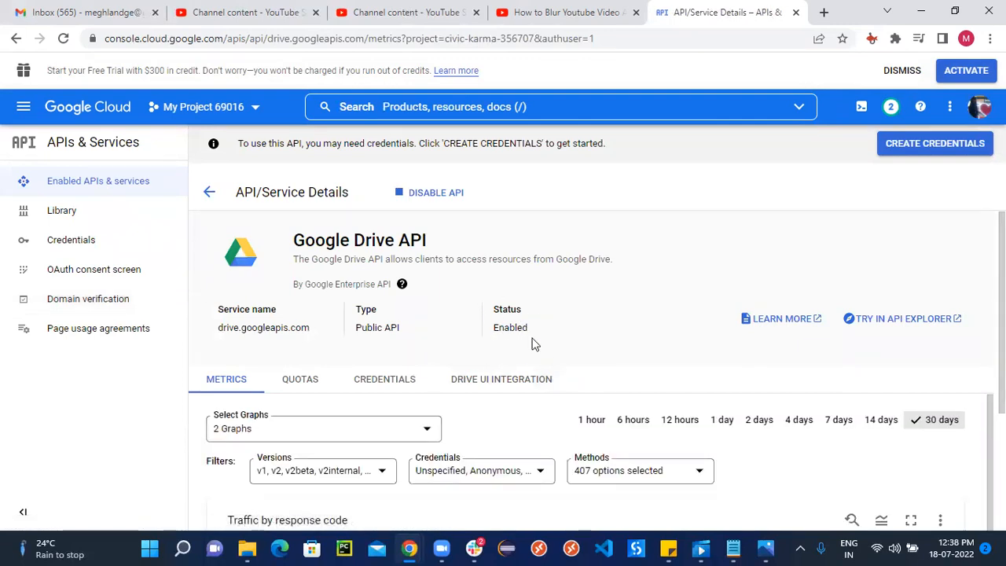
Step: Start the project's OAuth consent screen setup with the External user type
click(79, 275)
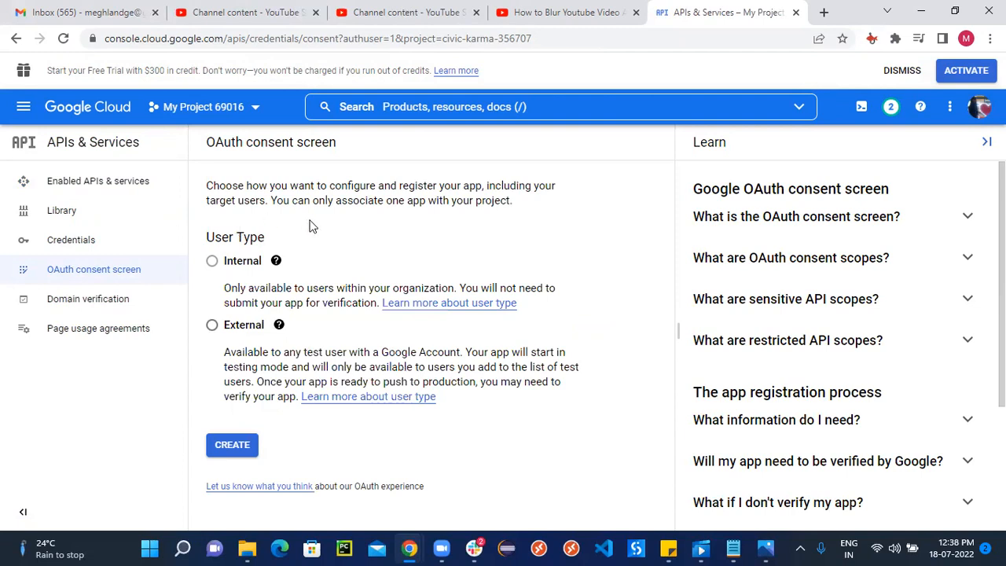
click(212, 324)
mouse_move(766, 548)
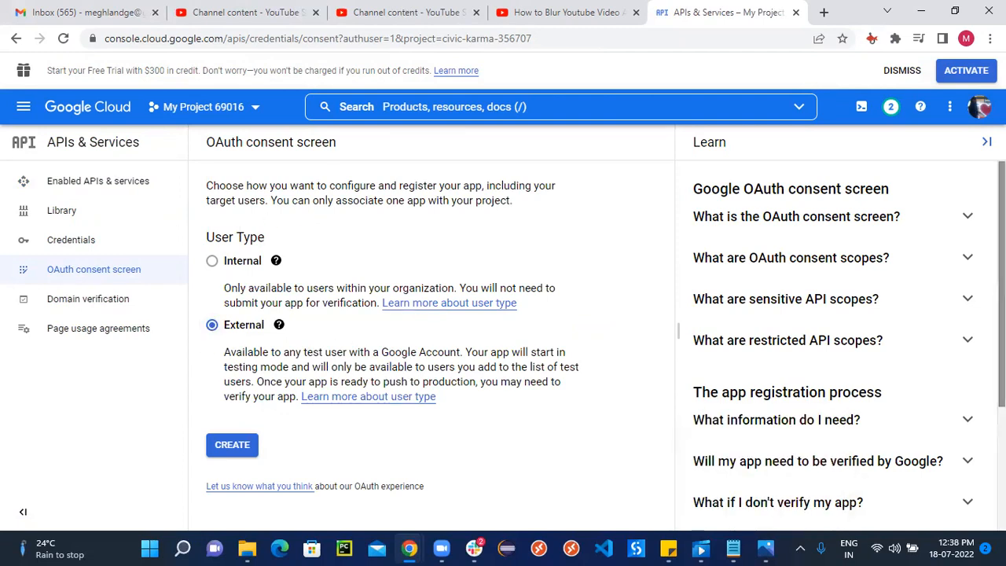
scroll(707, 495, down, 2)
click(236, 445)
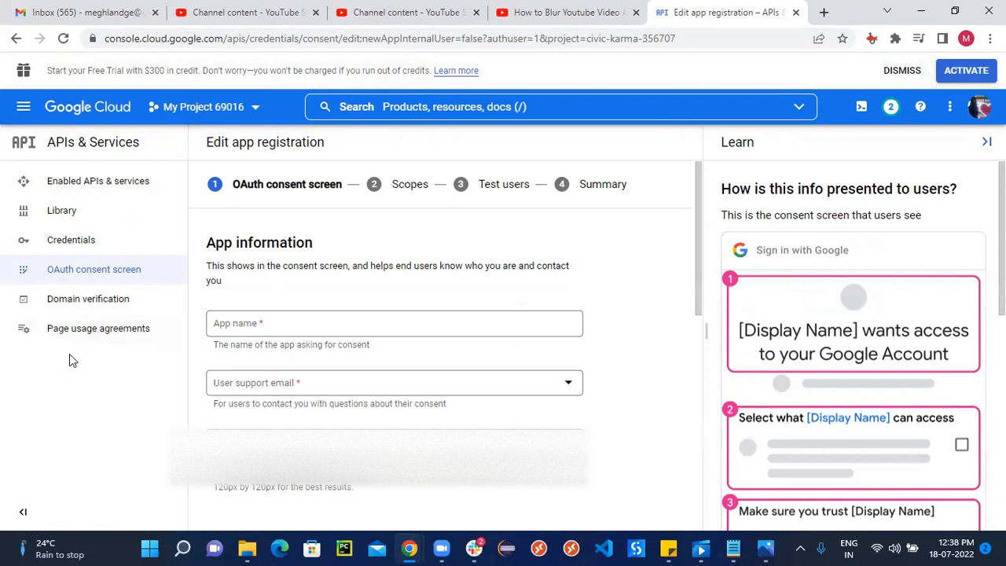
Step: Name the app Automation Anywhere, fill in the user support and developer contact emails, and save the app information
click(250, 318)
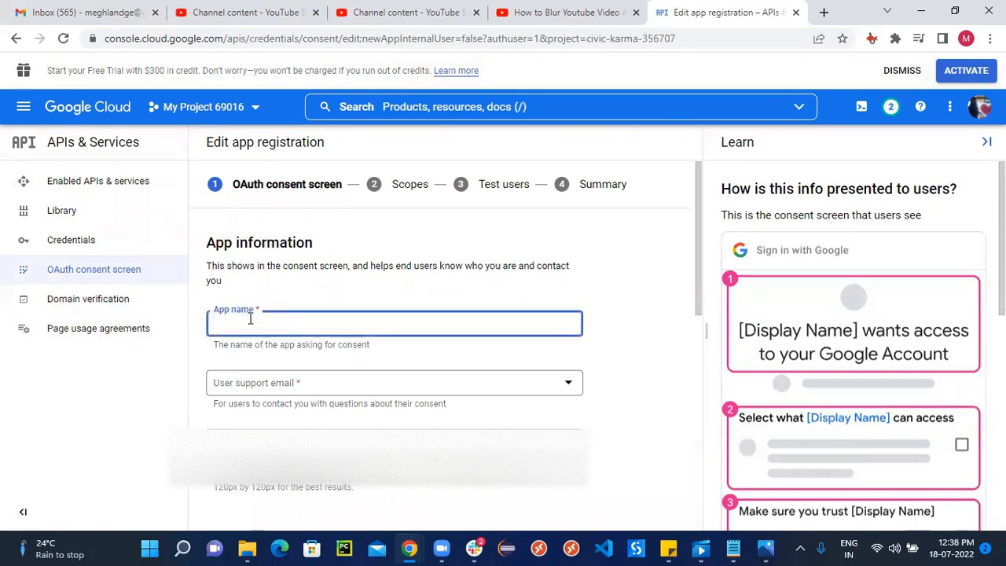
text(Automation Anywhere)
click(346, 383)
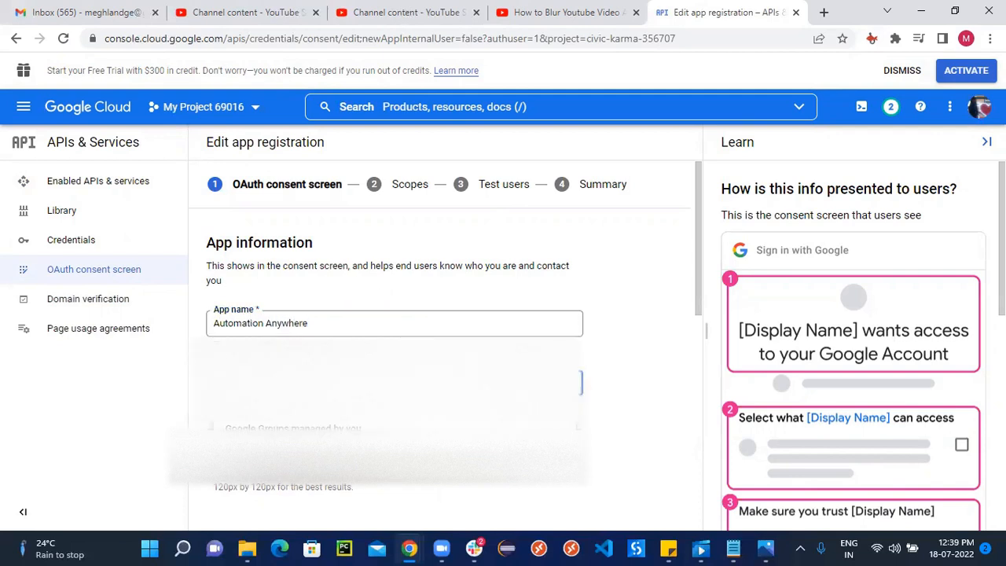
click(303, 391)
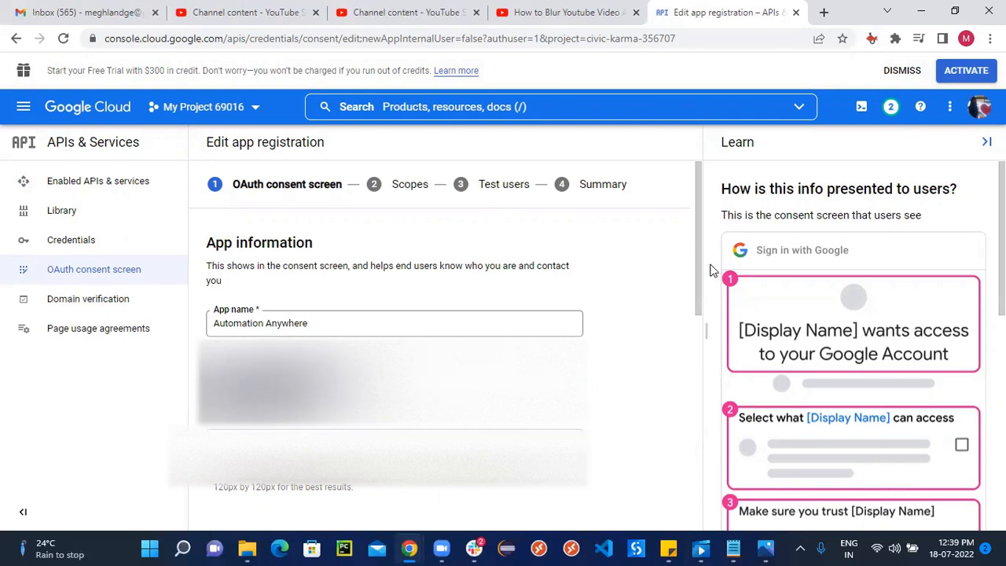
drag(700, 267, 703, 492)
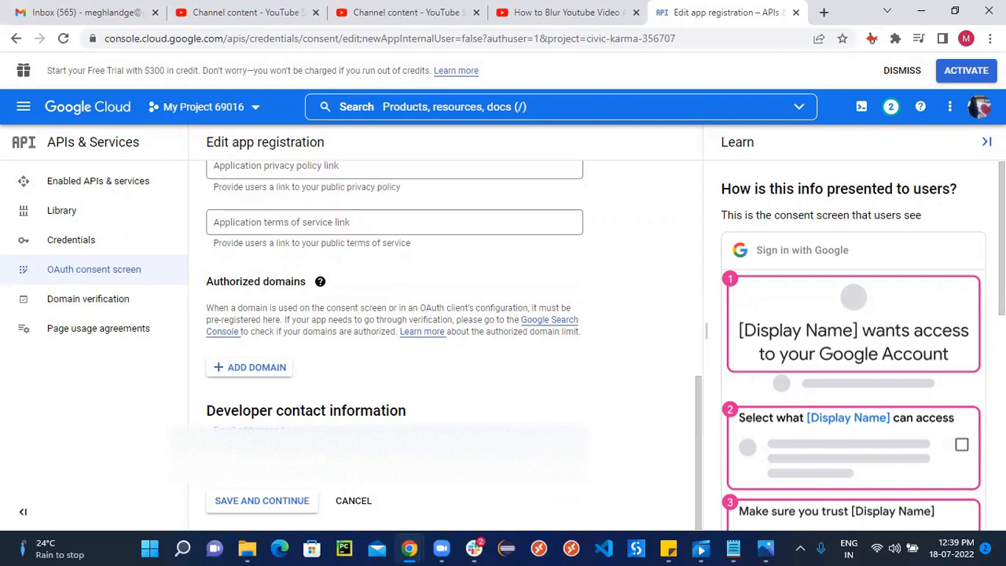
click(251, 507)
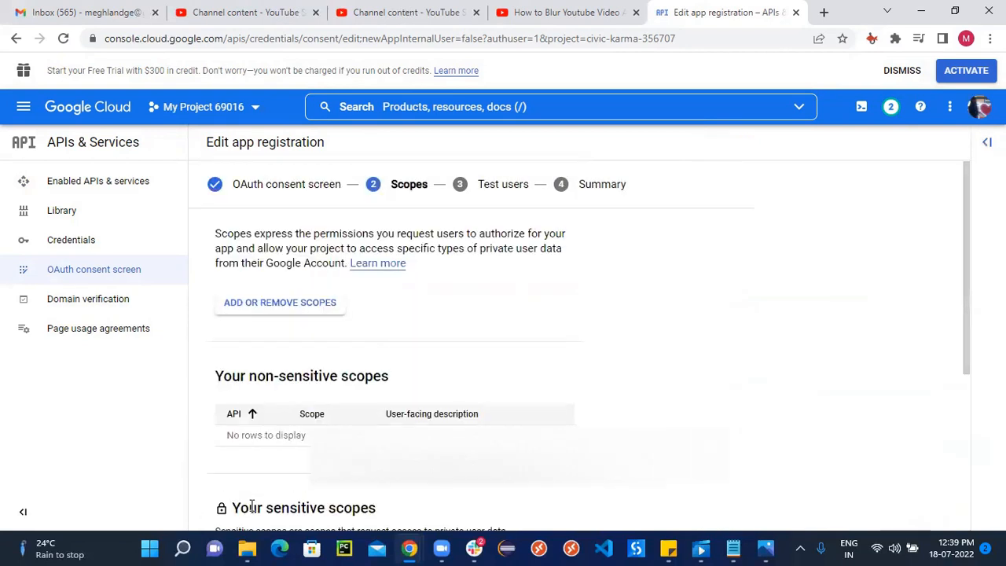
Step: Save the Scopes and Test users pages without adding any entries, continuing to the registration summary
drag(966, 270, 969, 431)
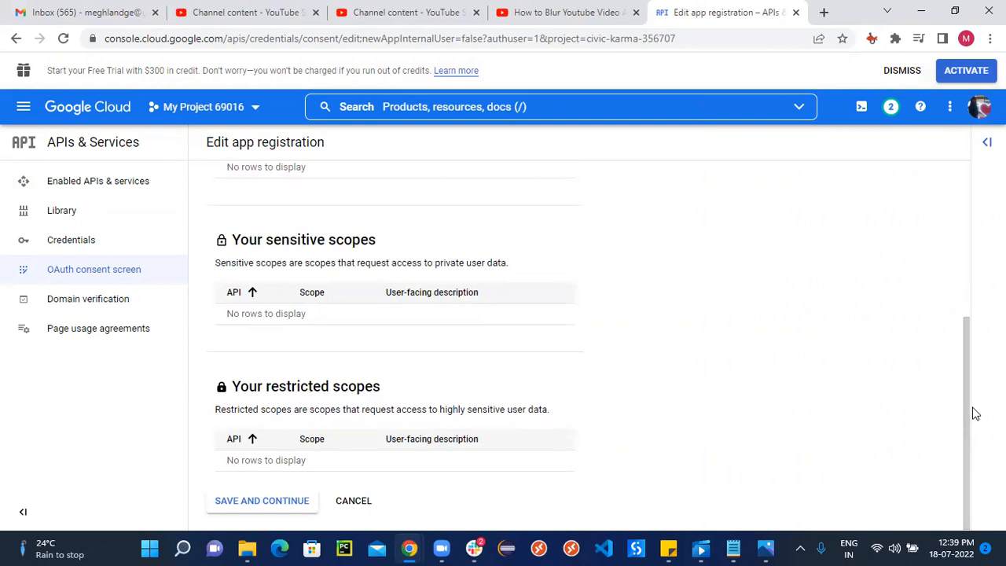
drag(969, 414, 968, 505)
click(283, 507)
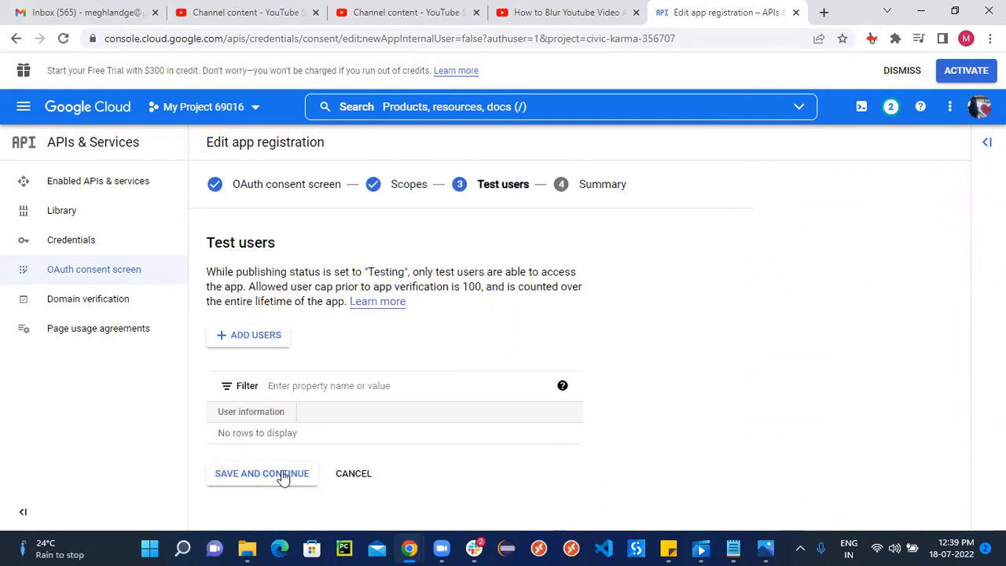
click(283, 485)
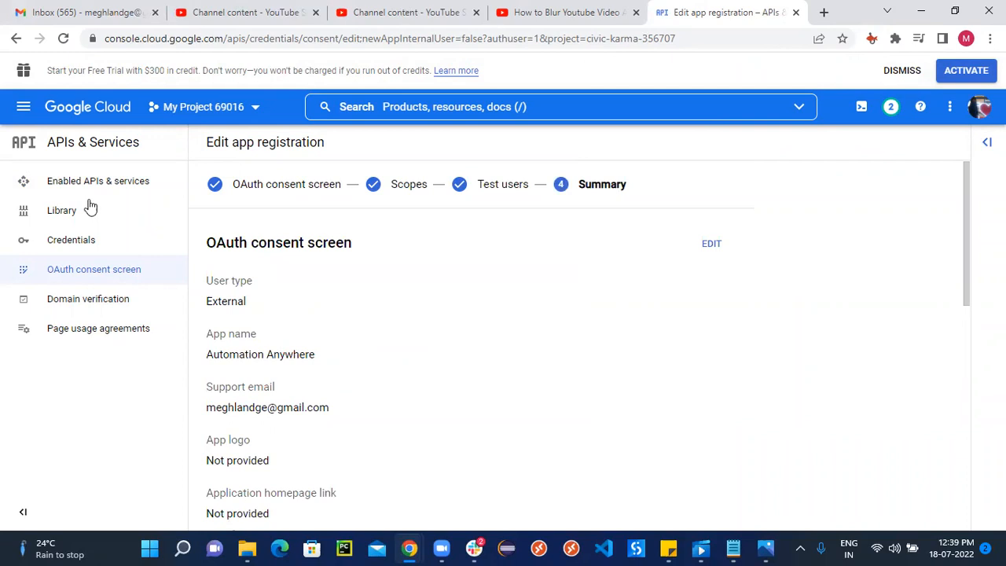
Step: Reopen the Automation Anywhere app registration for editing and continue through app information and scopes to the Test users page
click(14, 39)
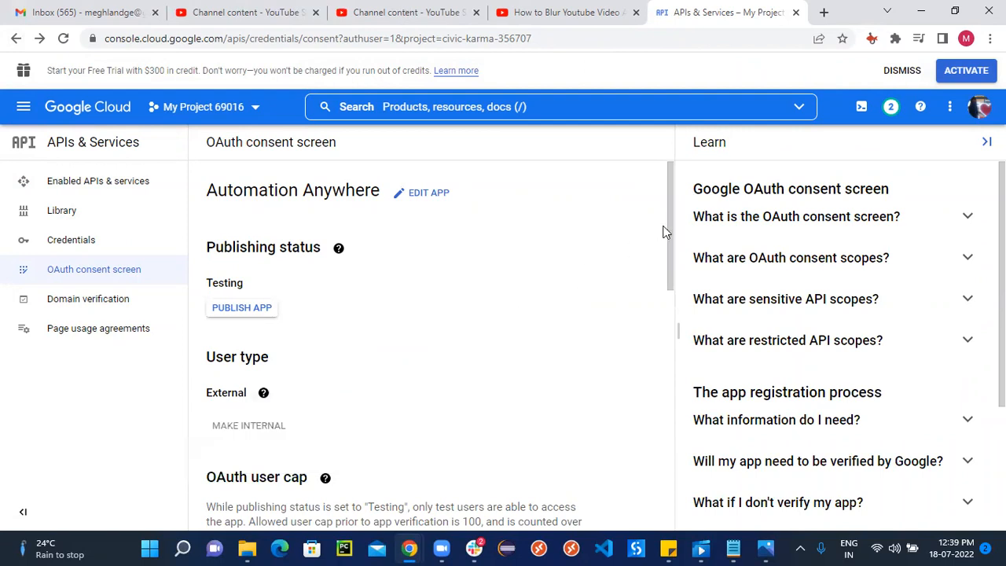
drag(667, 226, 651, 191)
click(429, 204)
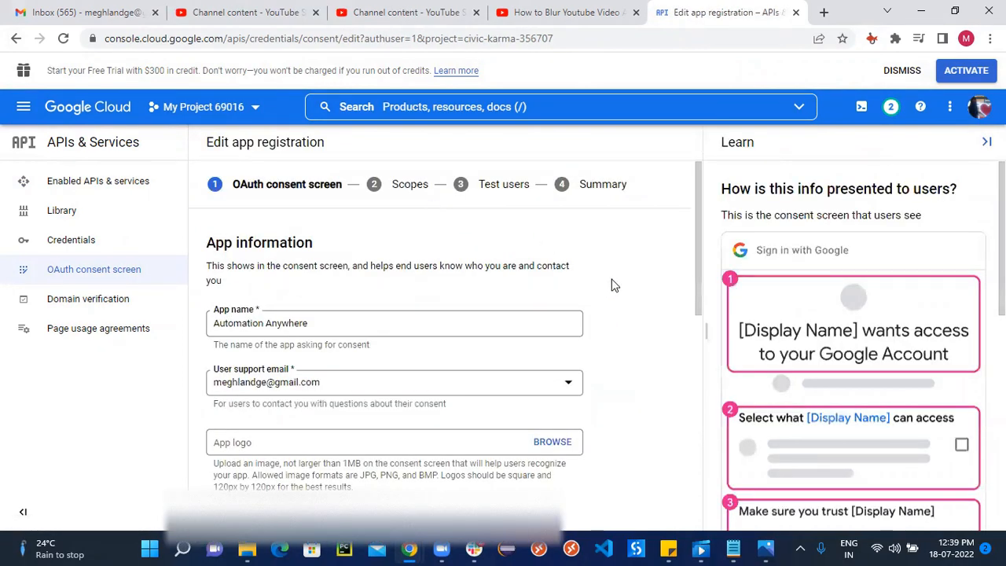
drag(700, 291, 711, 507)
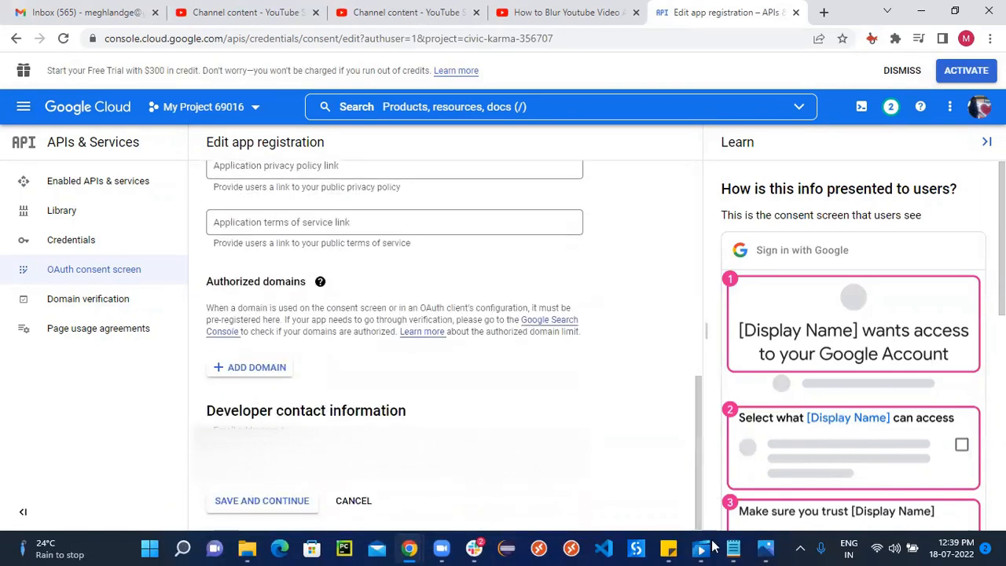
click(226, 505)
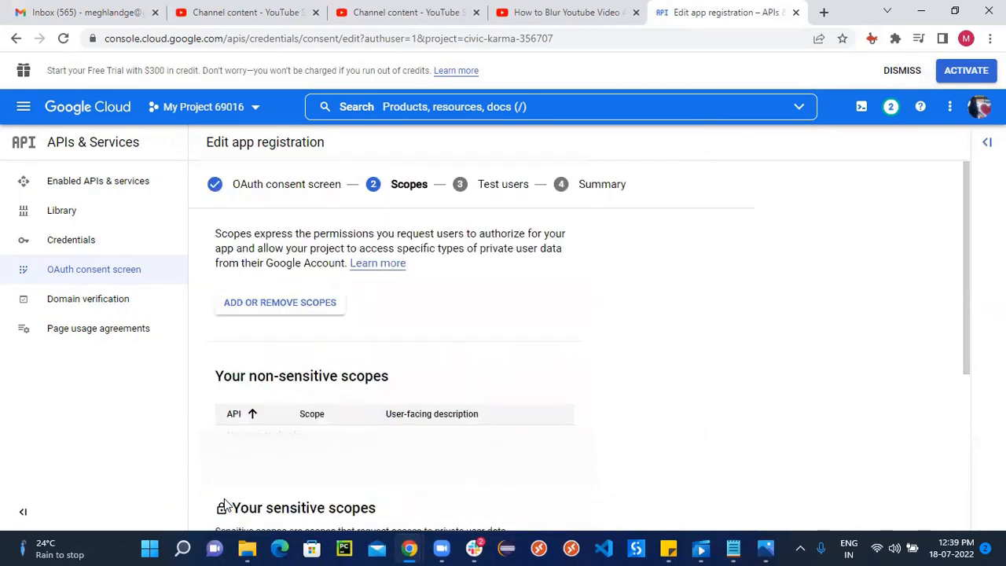
drag(964, 298, 981, 508)
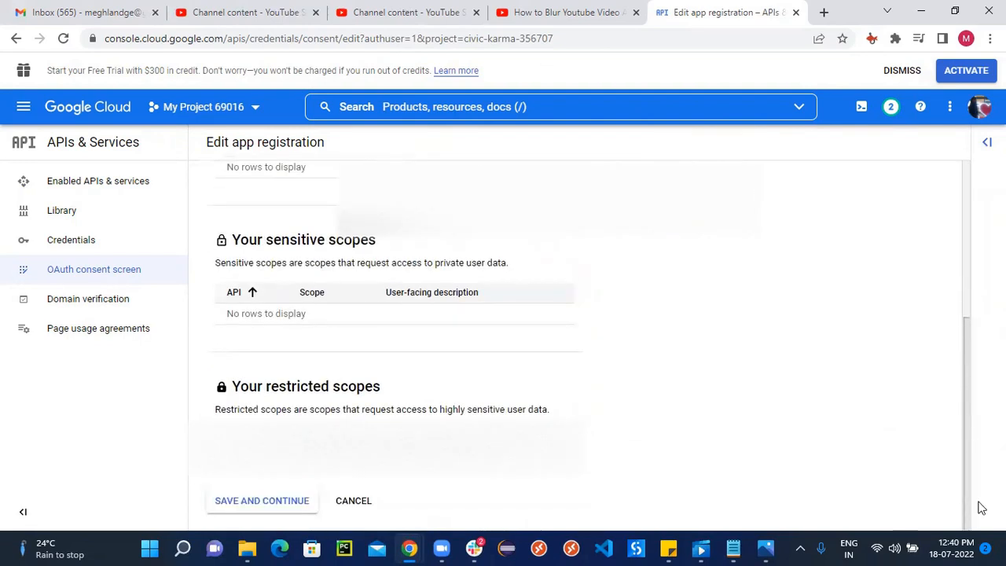
click(295, 507)
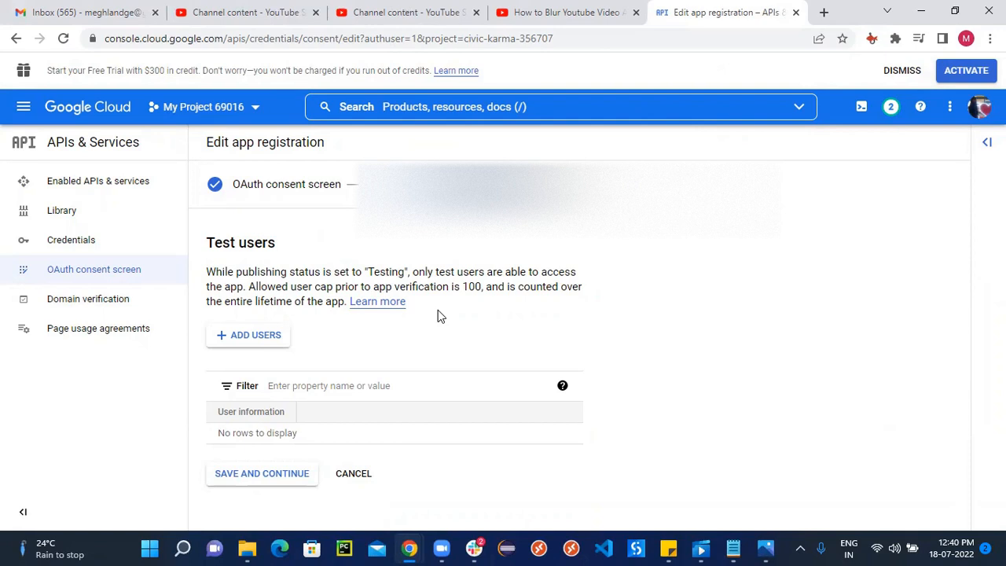
Step: Add the account's email address as a test user, save, and review the registration summary
click(252, 338)
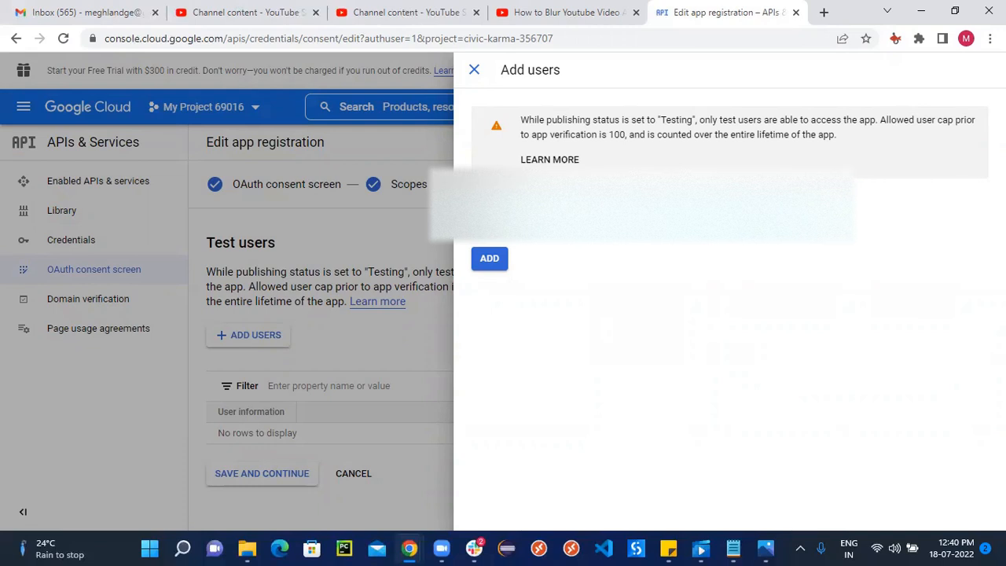
click(496, 261)
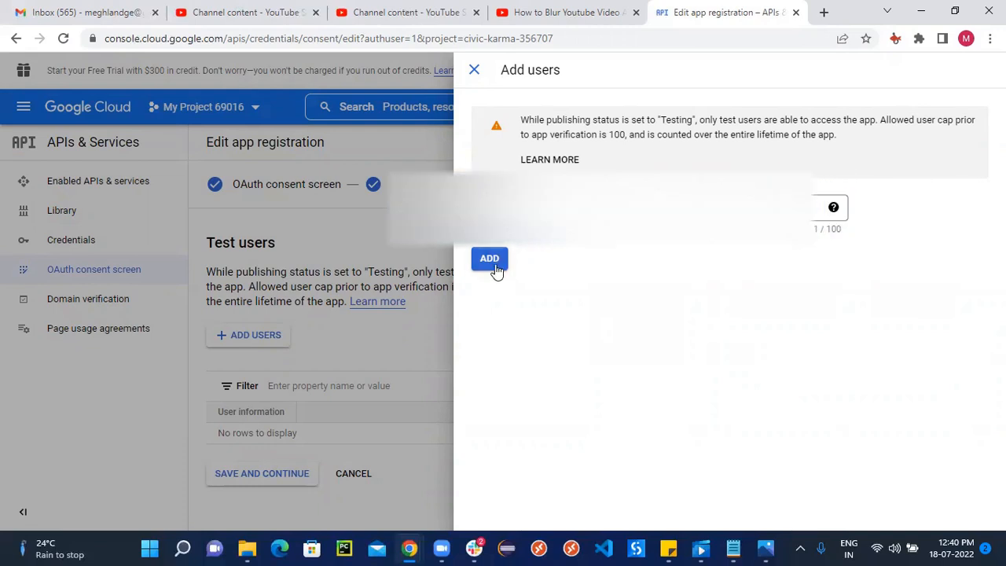
click(493, 259)
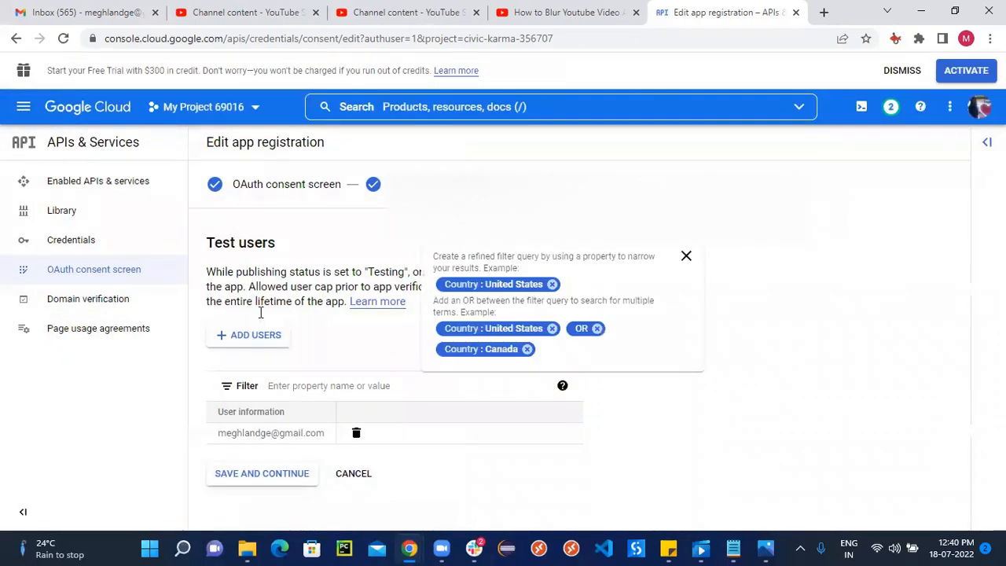
click(250, 477)
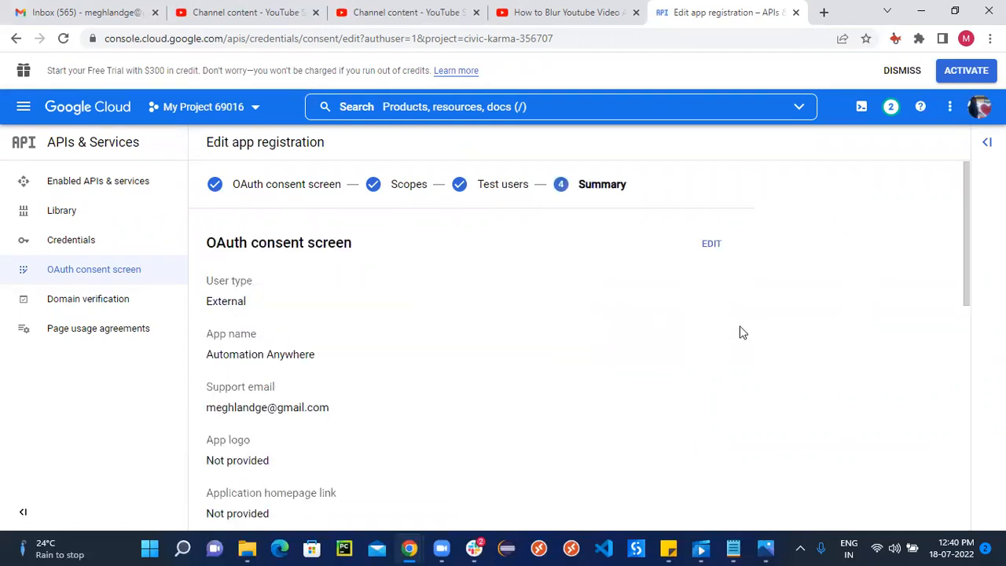
drag(969, 237, 975, 472)
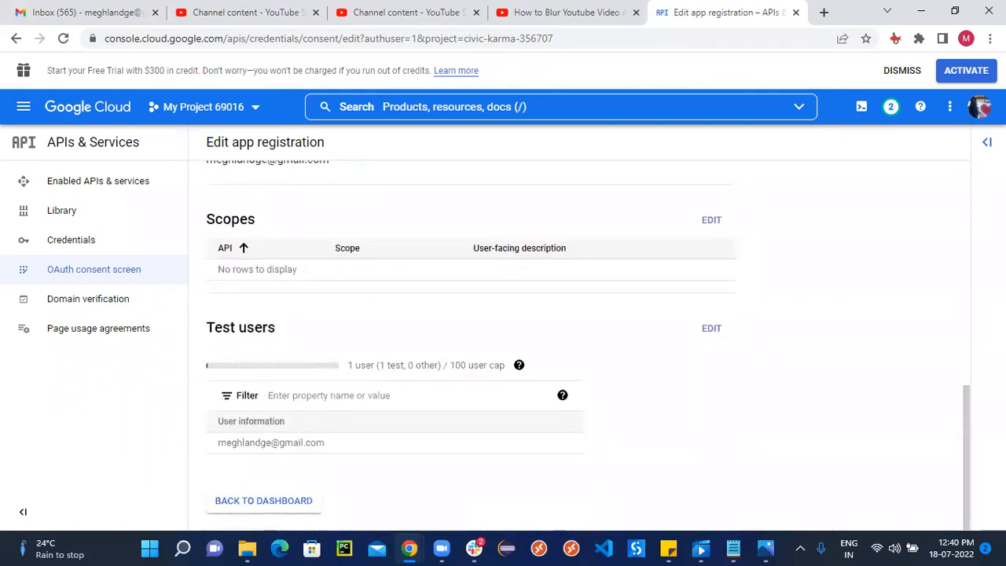
Step: Start a new OAuth client ID credential with application type Web application and the name Automation anywhere
click(95, 250)
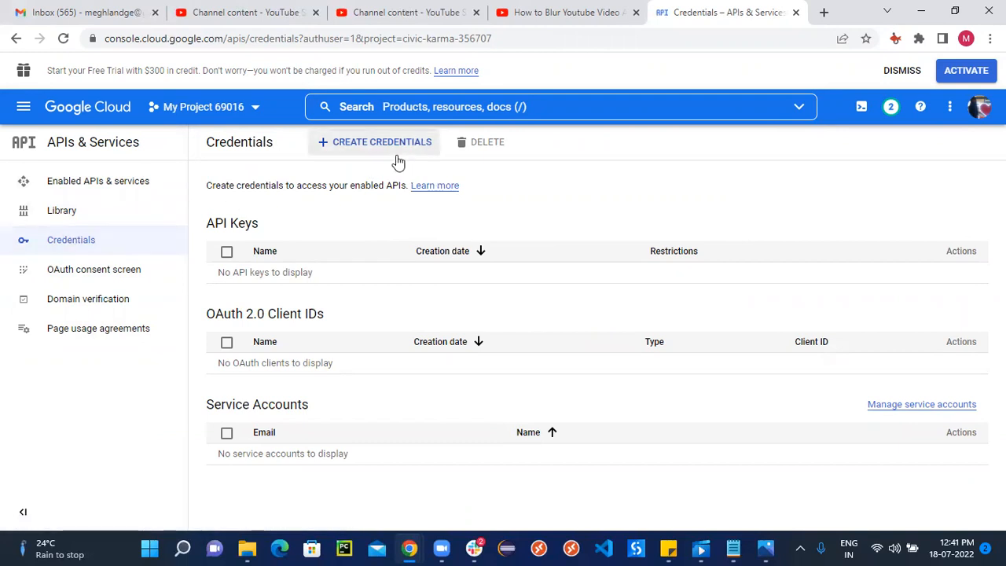
click(360, 149)
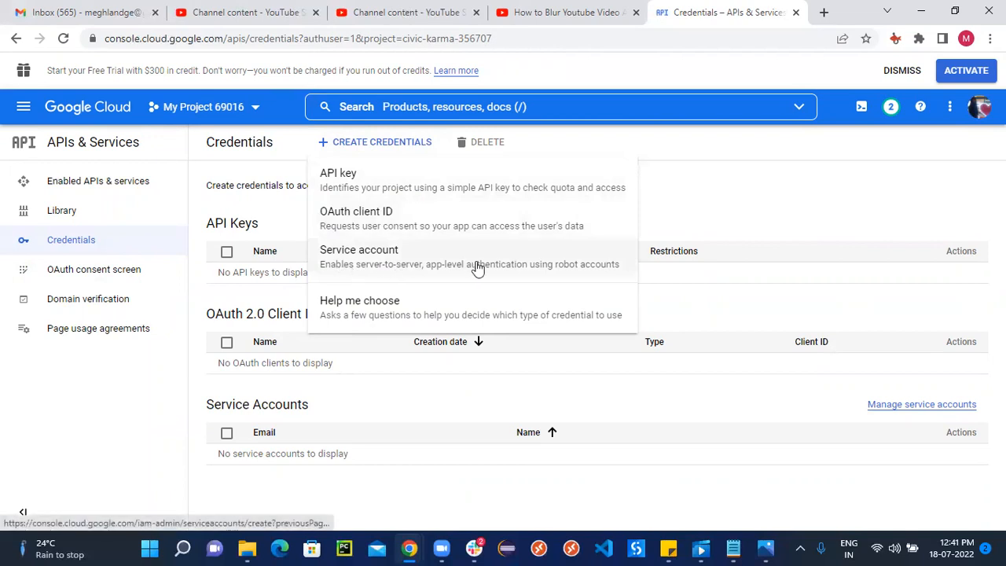
click(361, 221)
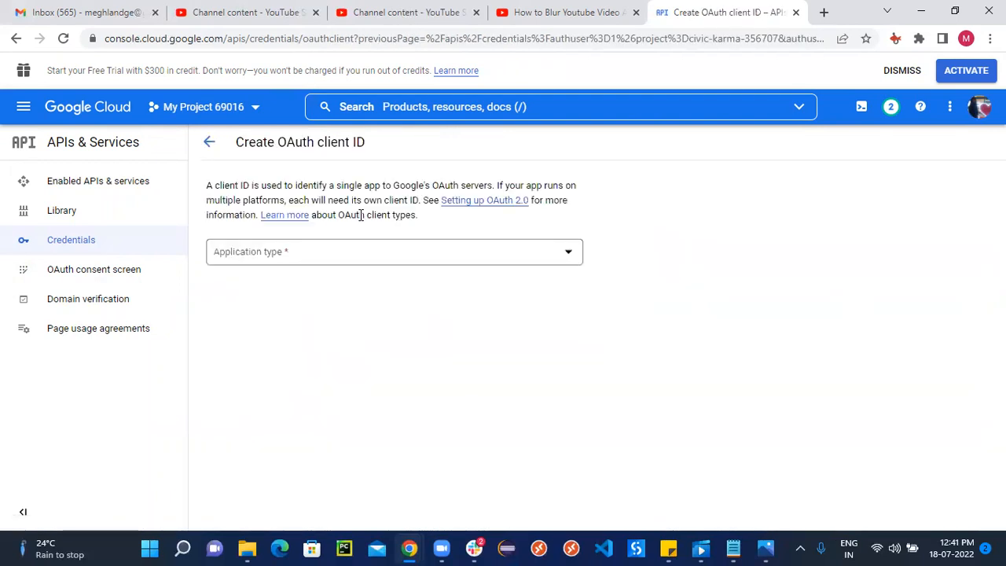
click(564, 261)
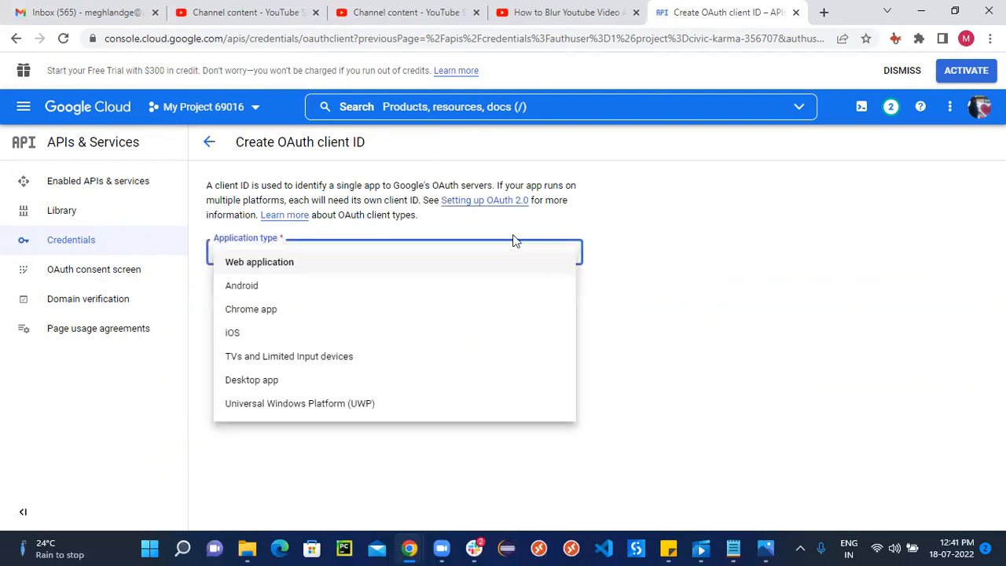
click(269, 264)
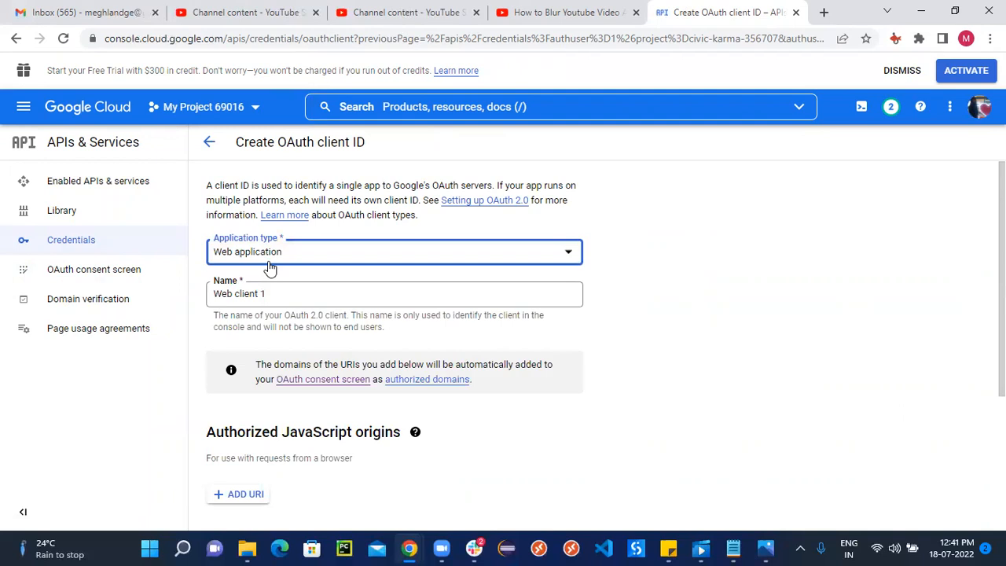
triple_click(291, 298)
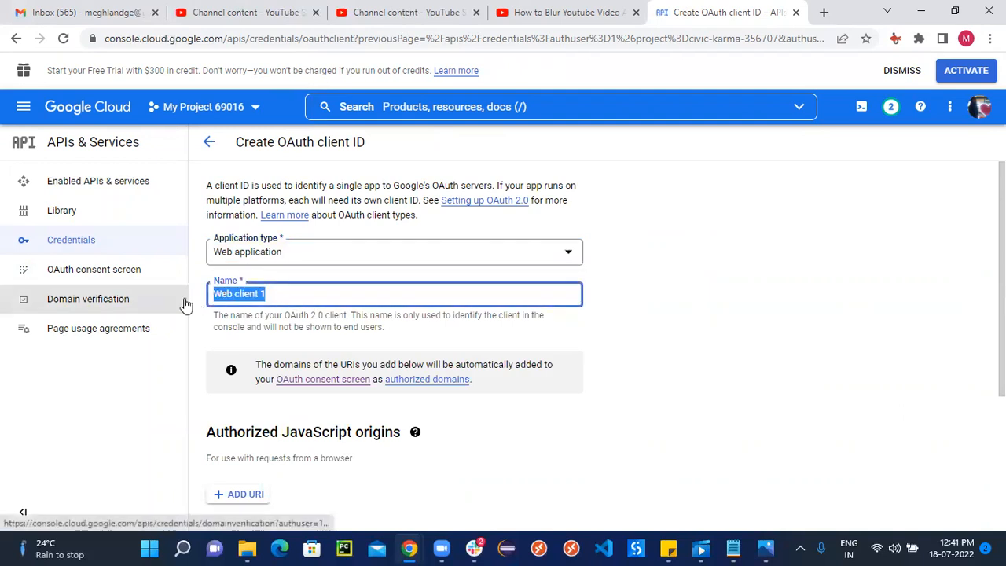
key(BackSpace)
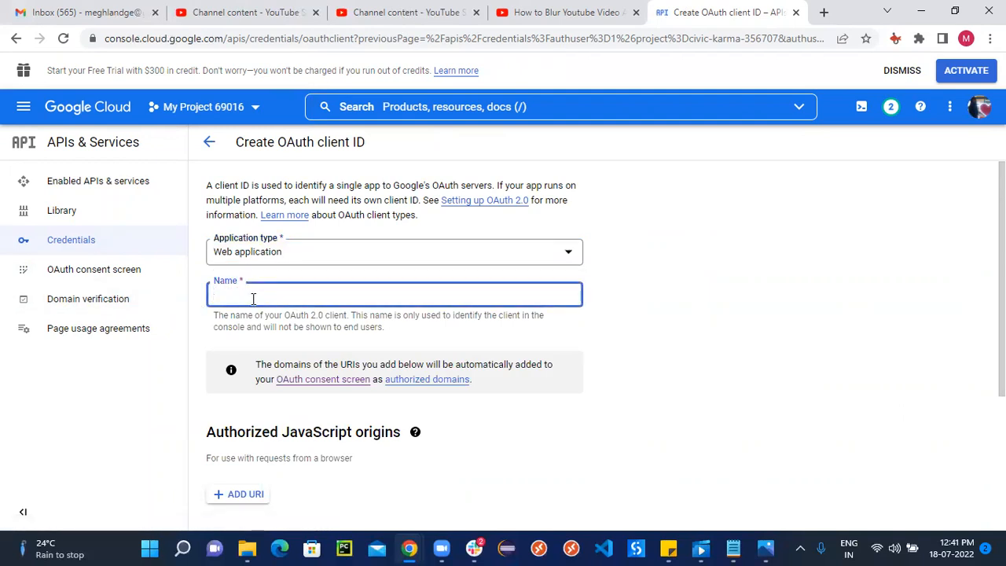
text(Automation anywhere)
scroll(387, 389, down, 3)
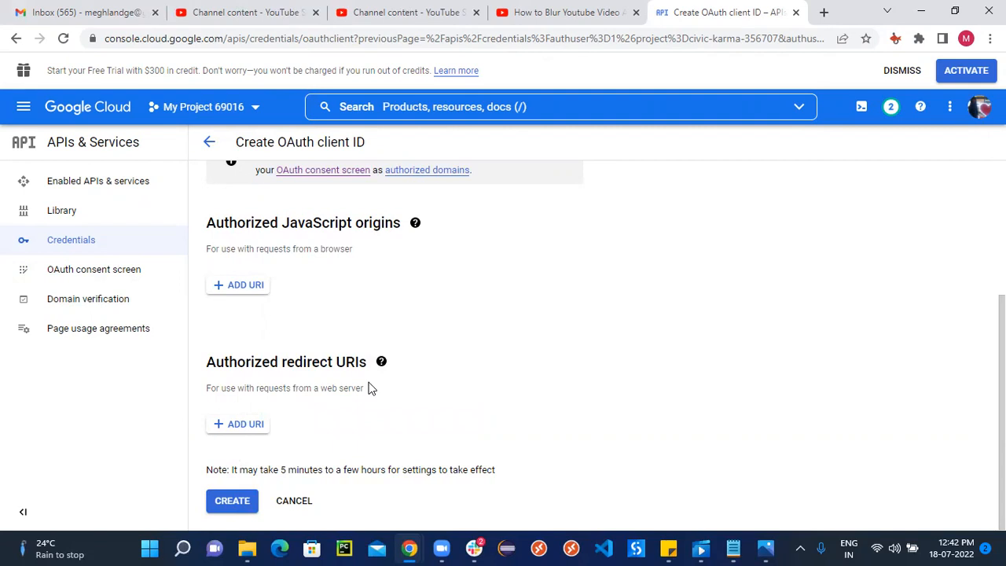
click(250, 425)
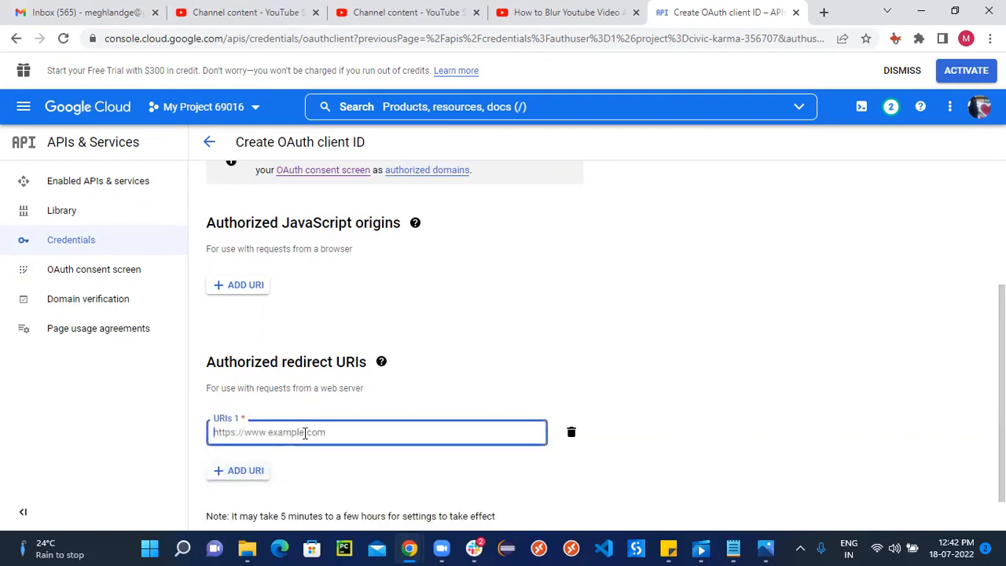
text(htt)
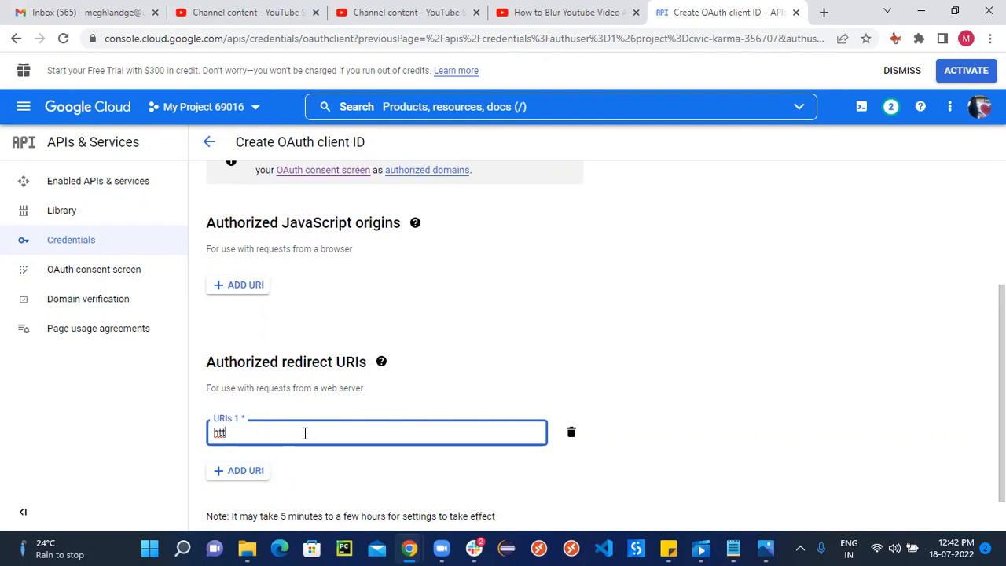
text(p)
text(://localhost:8888/Callback)
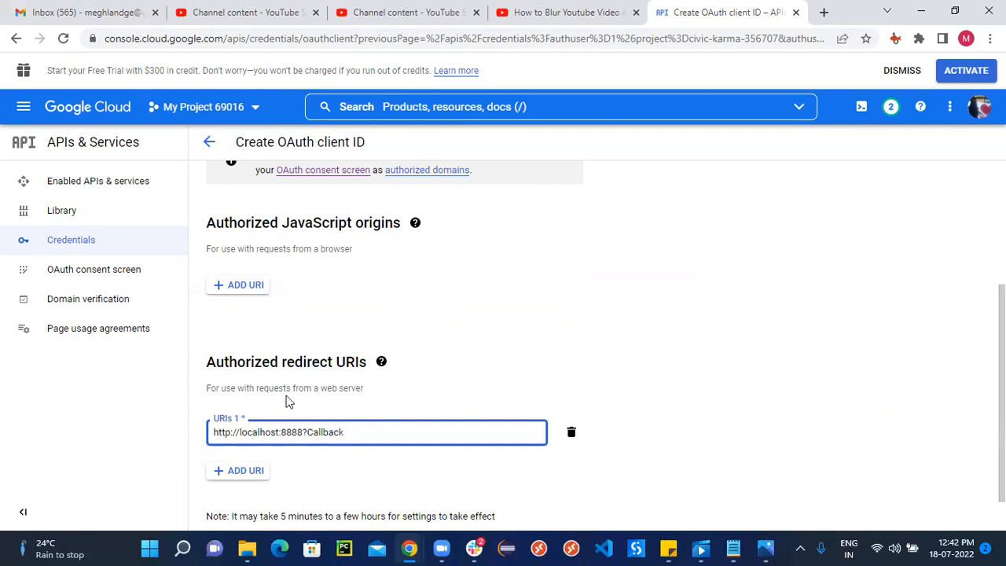
key(BackSpace)
text(/)
click(366, 427)
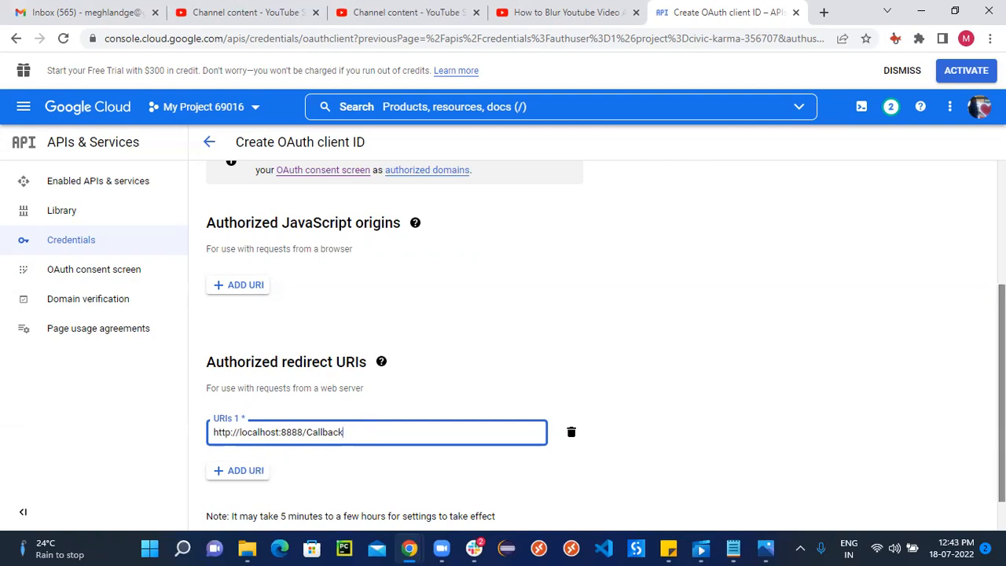
scroll(1001, 393, down, 1)
click(248, 503)
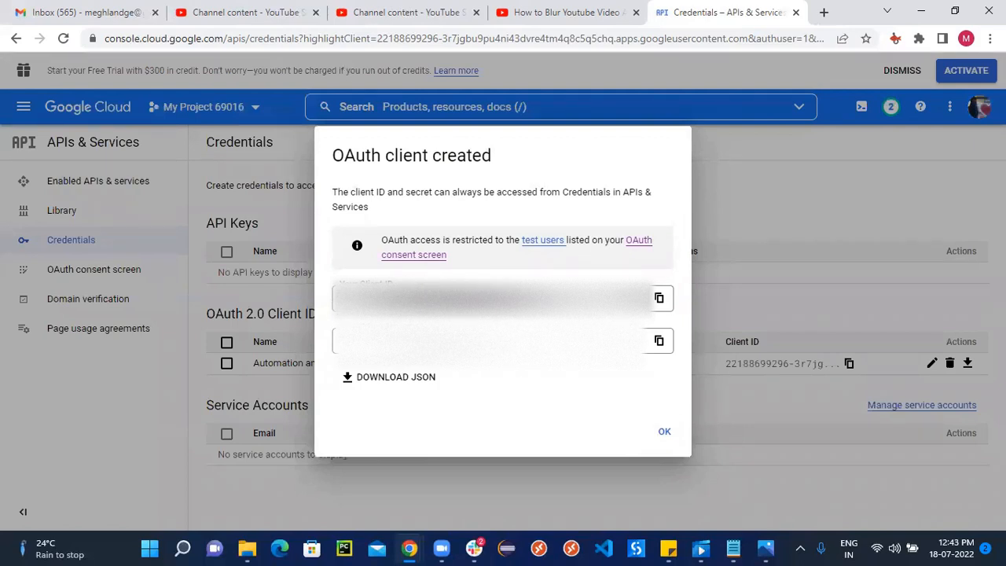
Step: Copy the new OAuth client ID and paste it over the old one under "c id" in the Notepad file
click(659, 298)
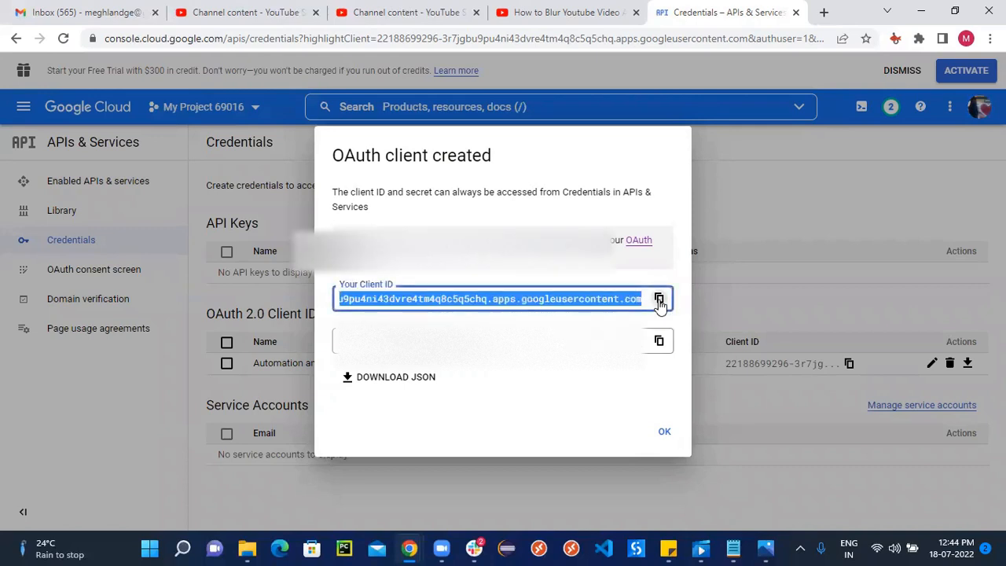
click(733, 548)
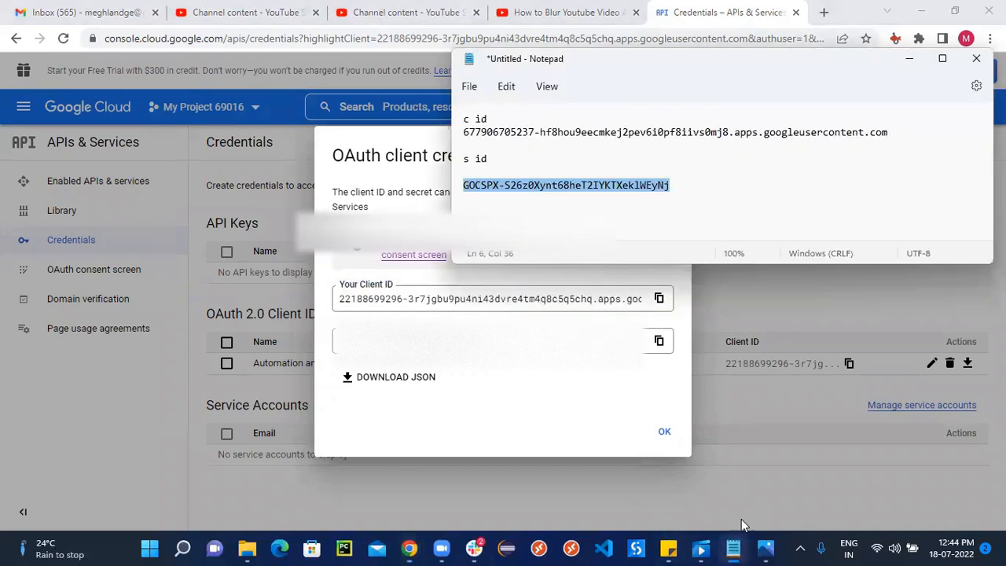
triple_click(448, 134)
key(ctrl+v)
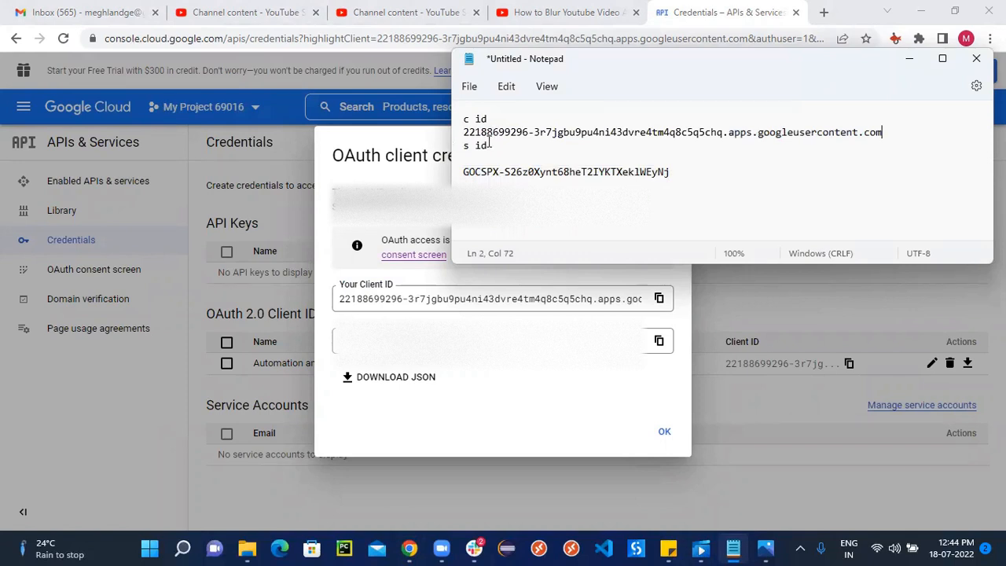
click(909, 63)
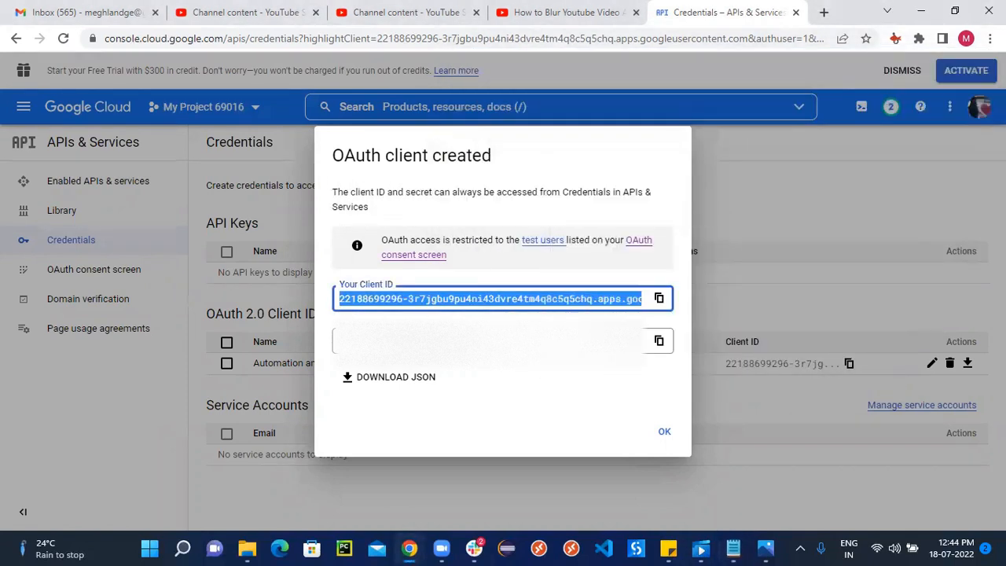
Step: Copy the client secret into the Notepad file below the client ID and close the OAuth client confirmation
click(659, 341)
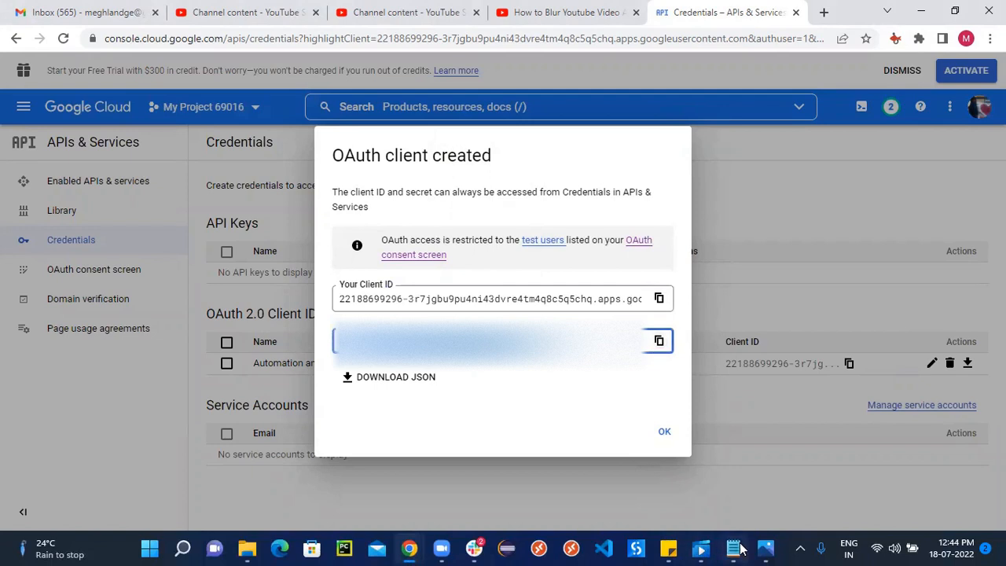
click(733, 548)
key(Return)
key(Return)
key(Return)
key(ctrl+v)
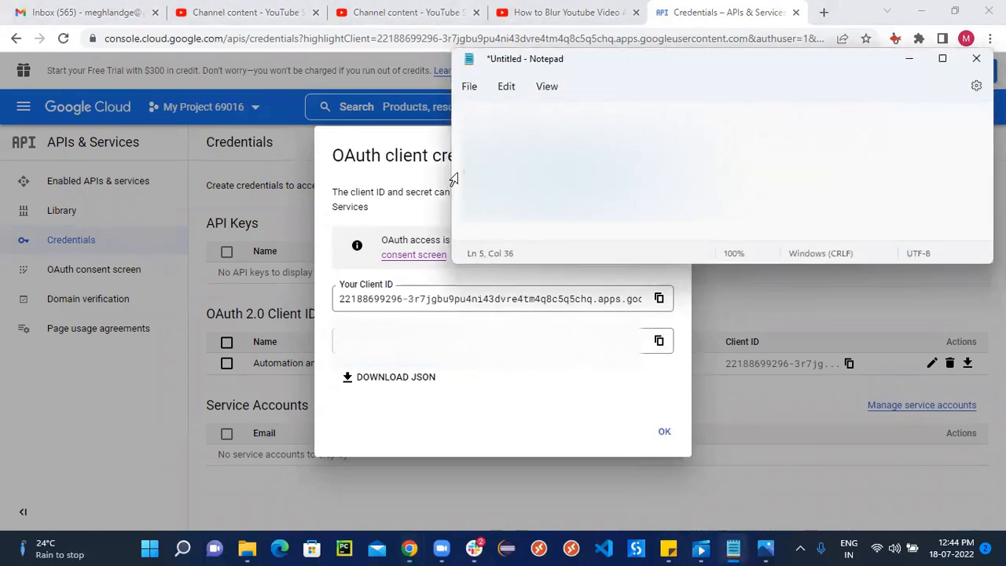
click(921, 61)
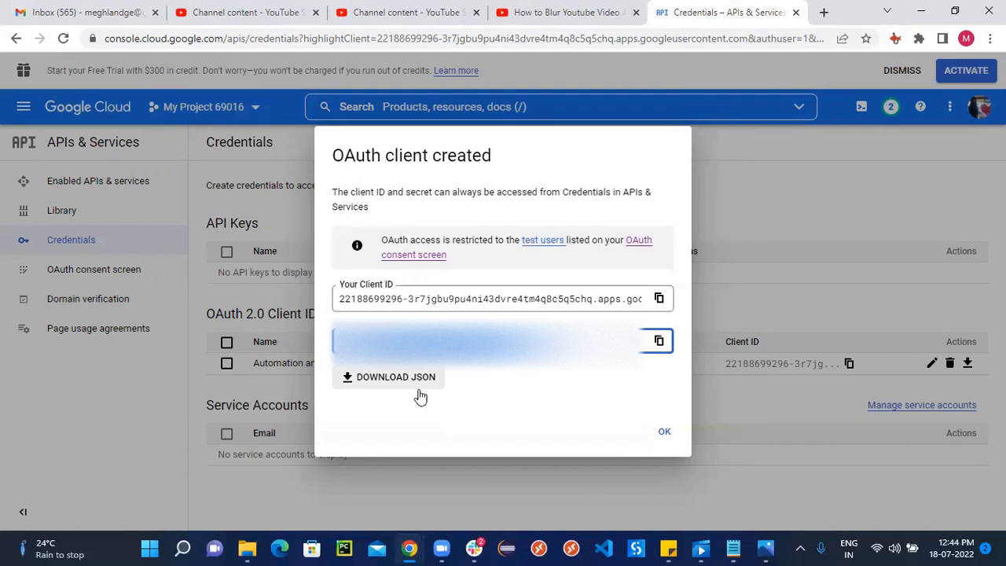
click(665, 435)
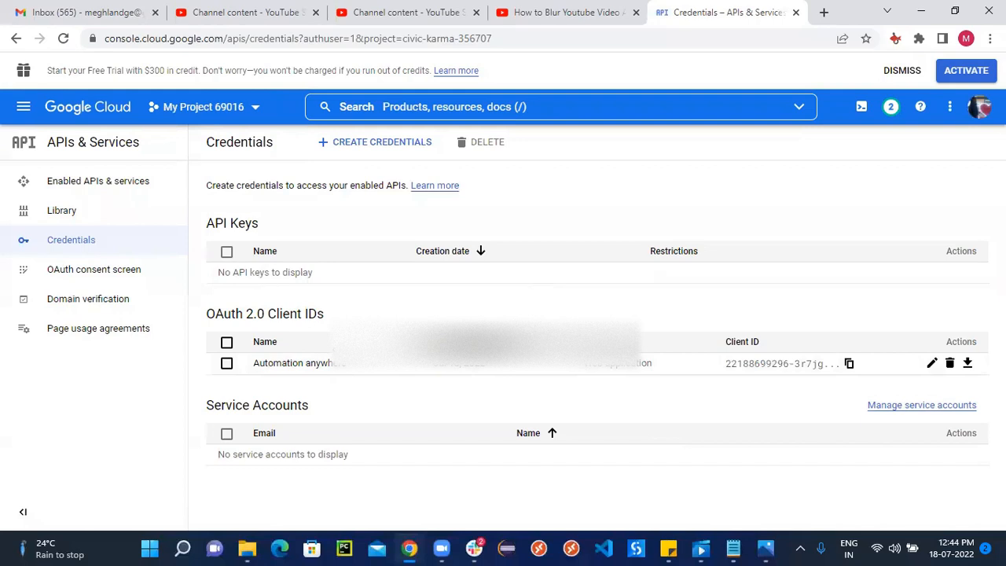
Step: Switch to the Bot2 task bot in the Automation Anywhere Control Room and show its variables
mouse_move(409, 548)
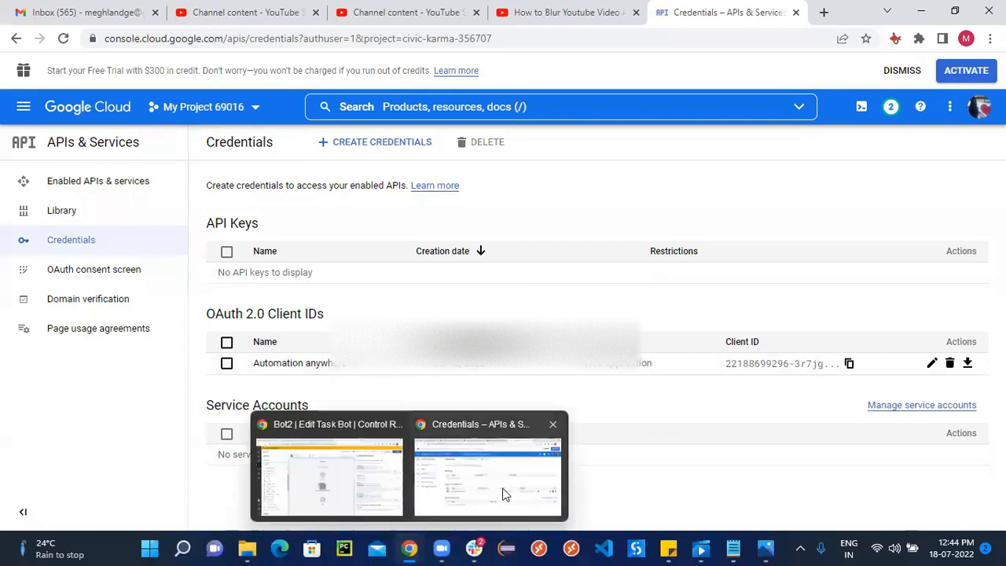
click(300, 470)
drag(546, 409, 548, 340)
click(64, 121)
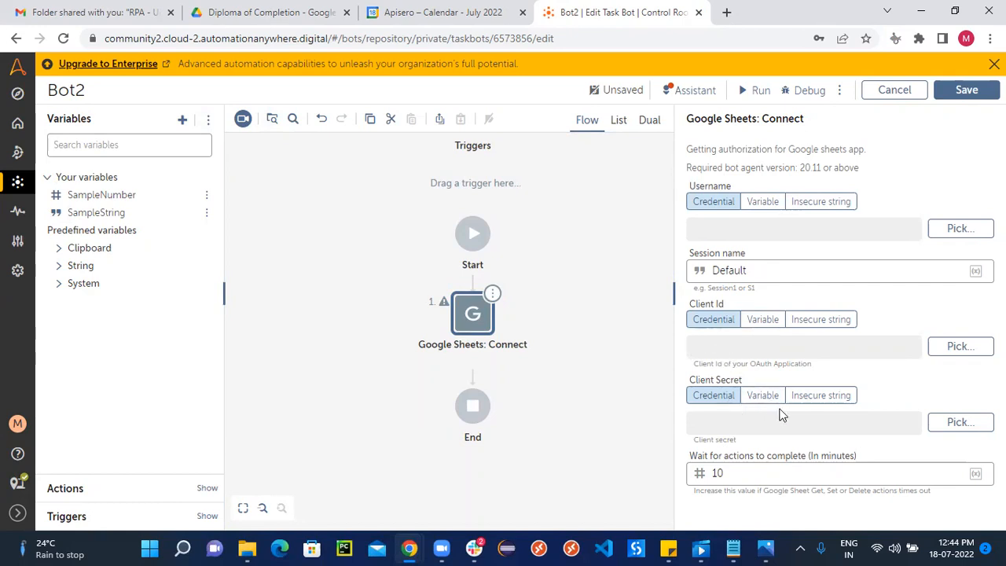
Step: Create a String variable named e_id with the account's email address as its default value
click(182, 120)
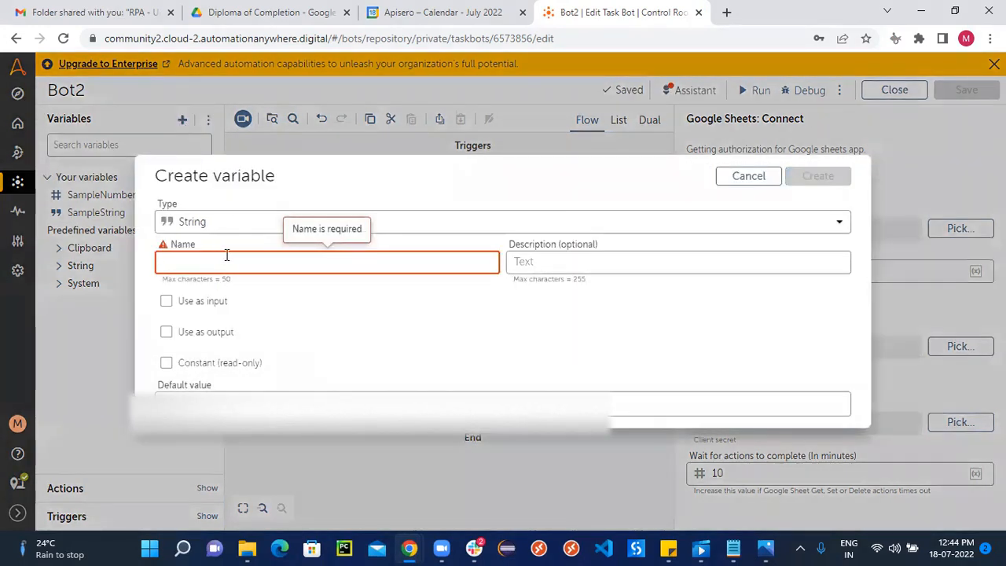
click(228, 259)
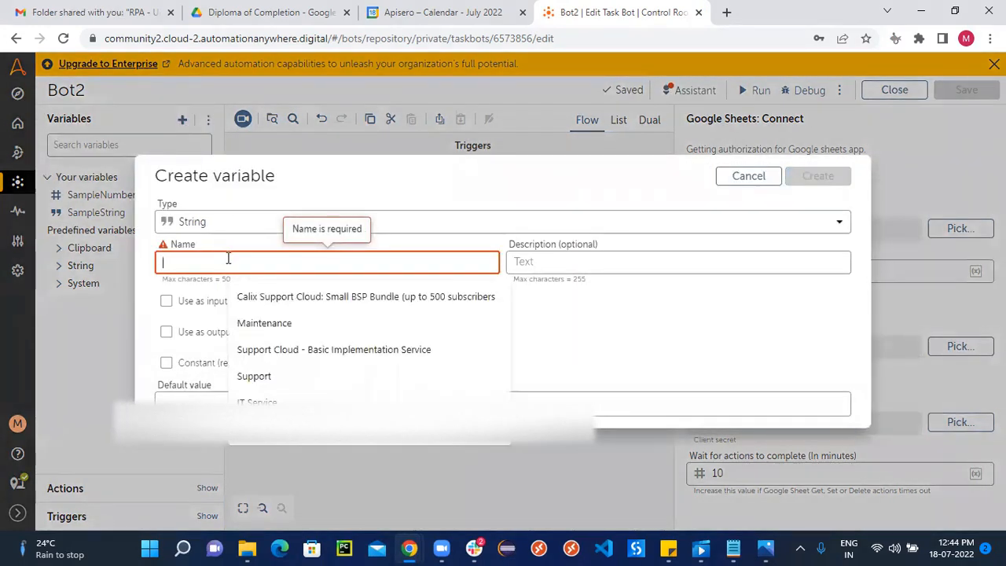
text(e_id)
click(267, 404)
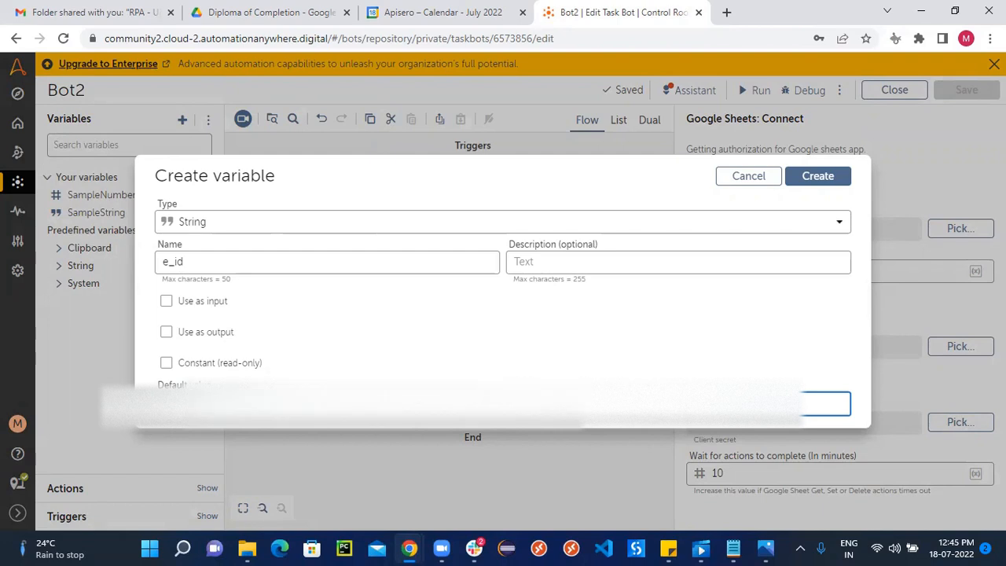
click(802, 185)
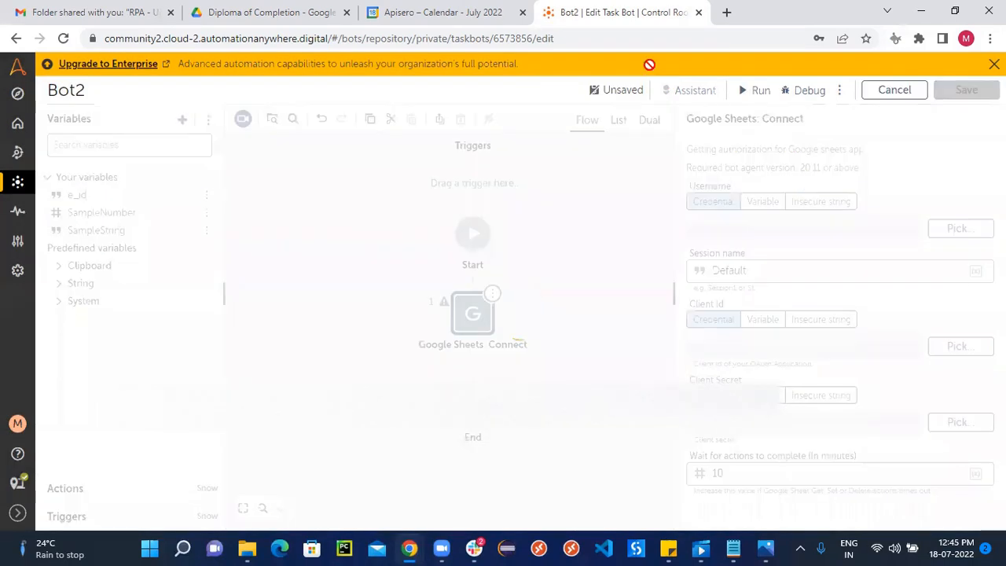
Step: Create a String variable named c_id with the client ID copied from Notepad as its default value
click(183, 120)
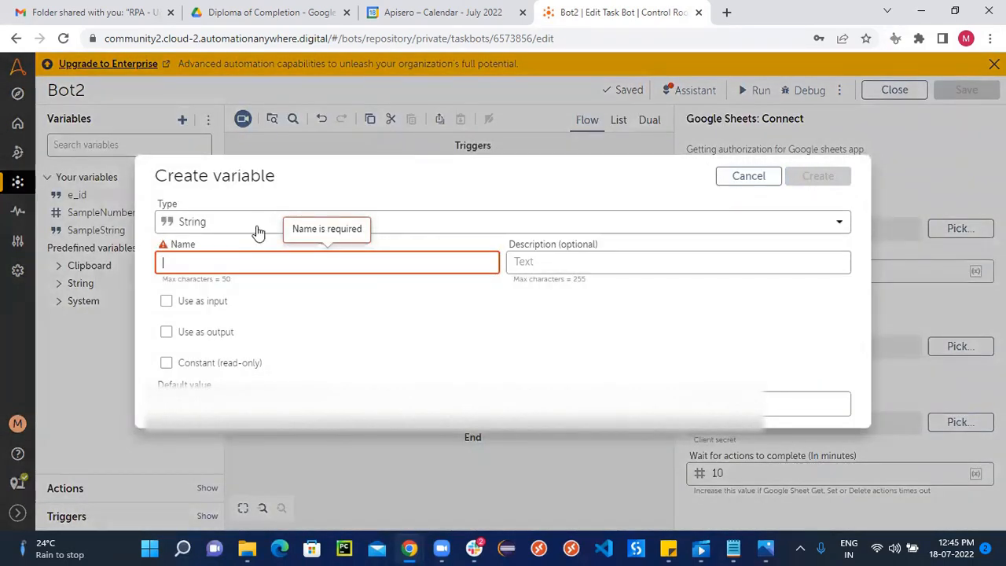
click(240, 266)
text(c_)
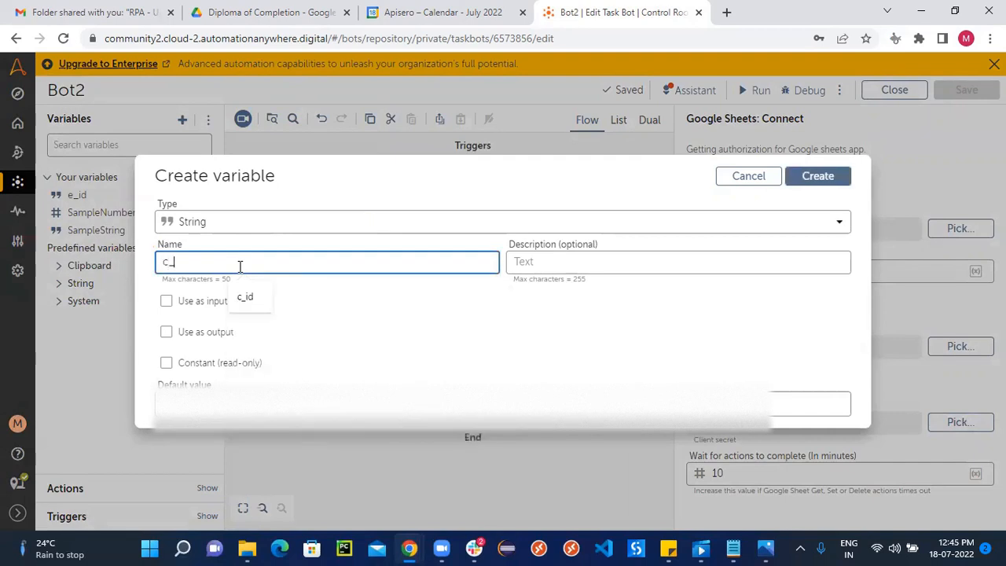
text(id)
click(733, 548)
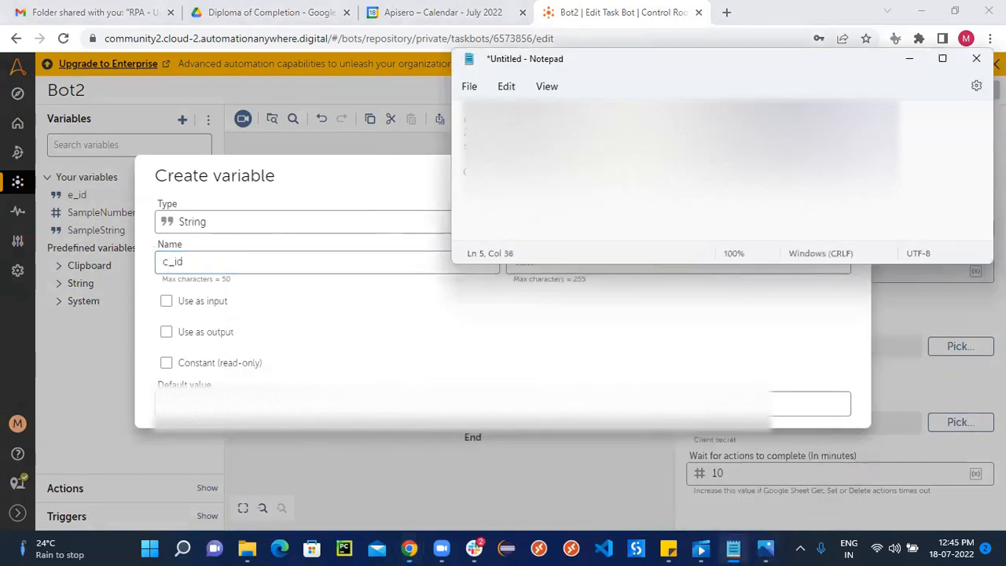
click(453, 142)
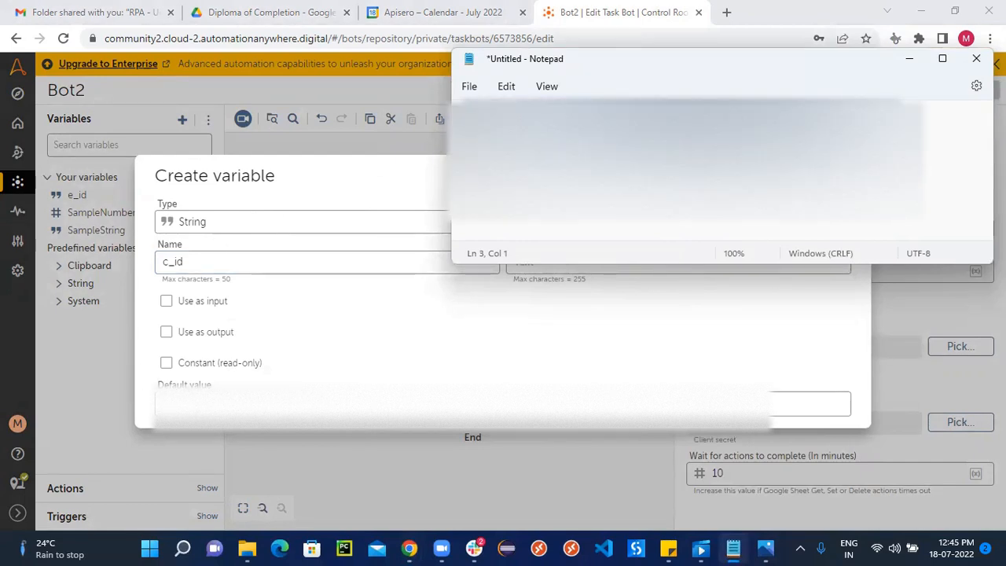
click(188, 404)
key(ctrl+v)
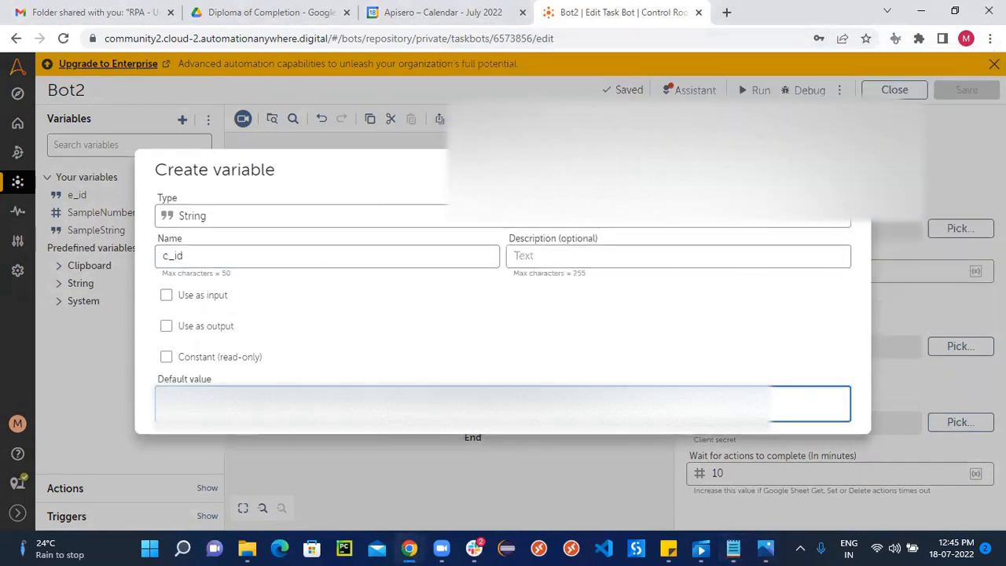
click(818, 170)
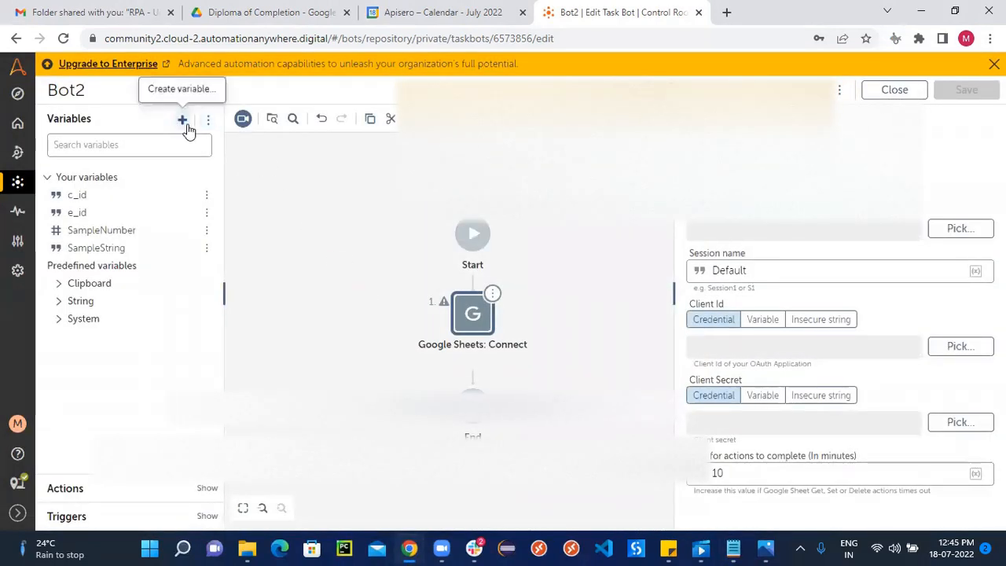
Step: Create a String variable named s_id with the client secret copied from Notepad as its default value
click(182, 119)
click(245, 258)
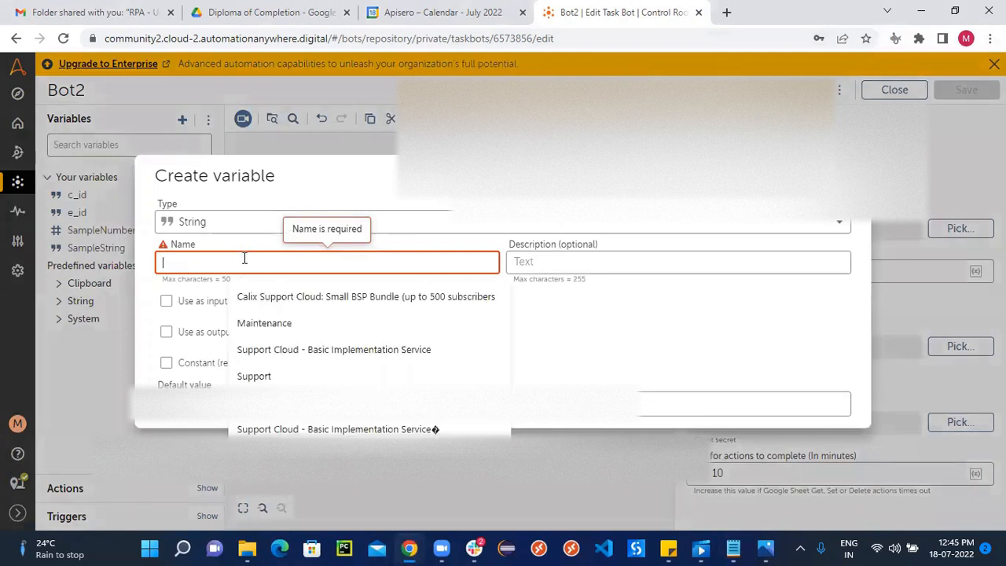
text(s-i)
key(BackSpace)
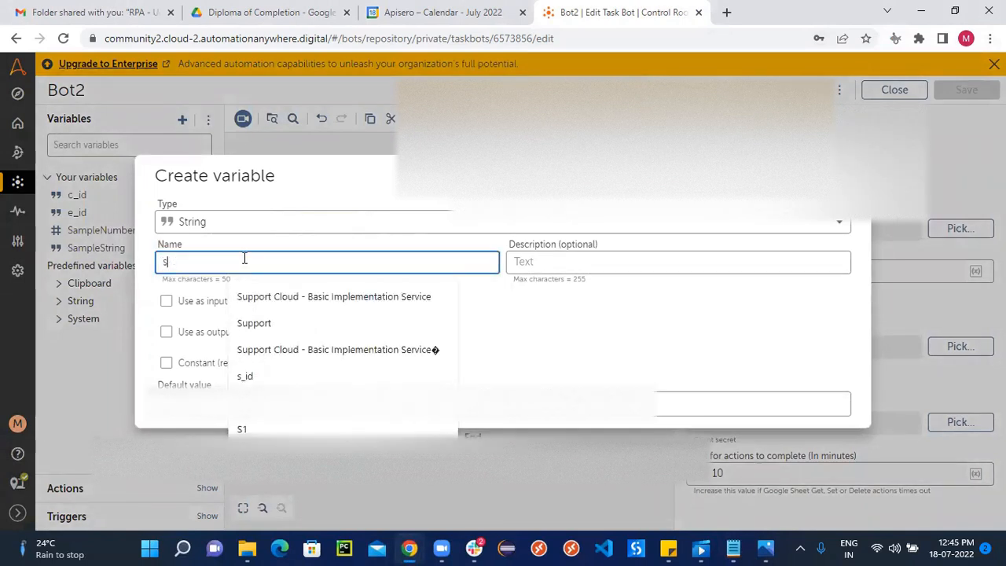
text(_id)
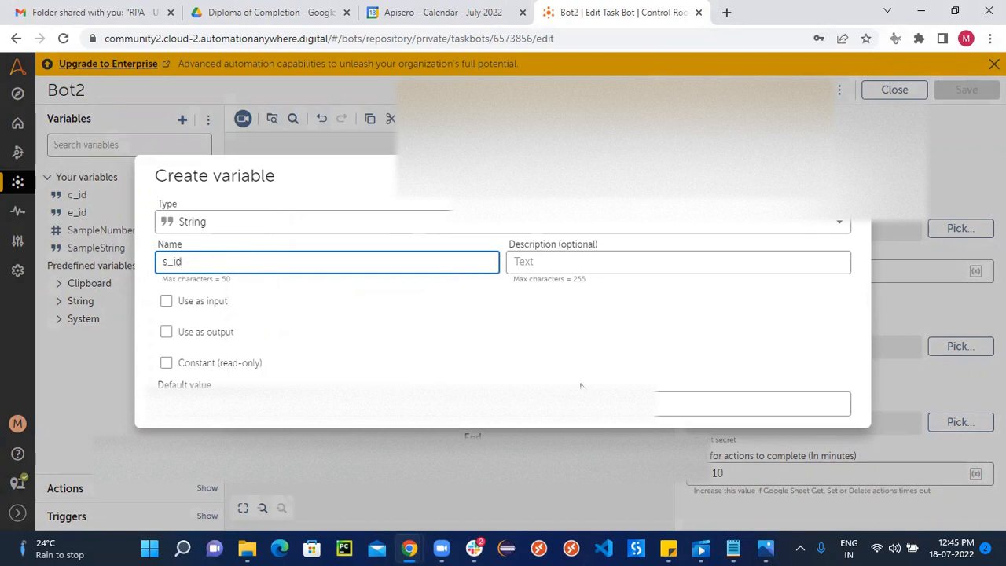
click(732, 548)
key(ctrl+v)
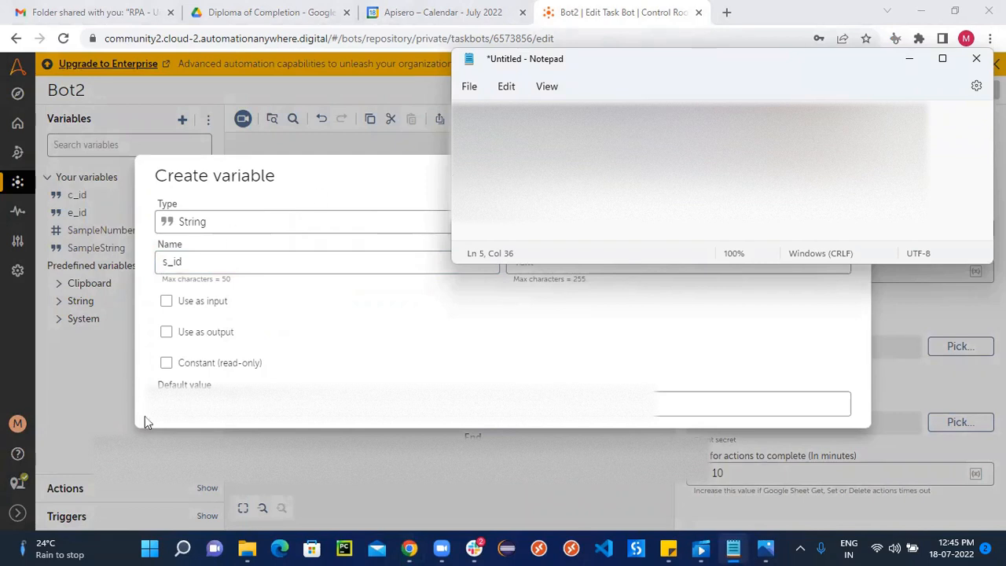
key(alt+Tab)
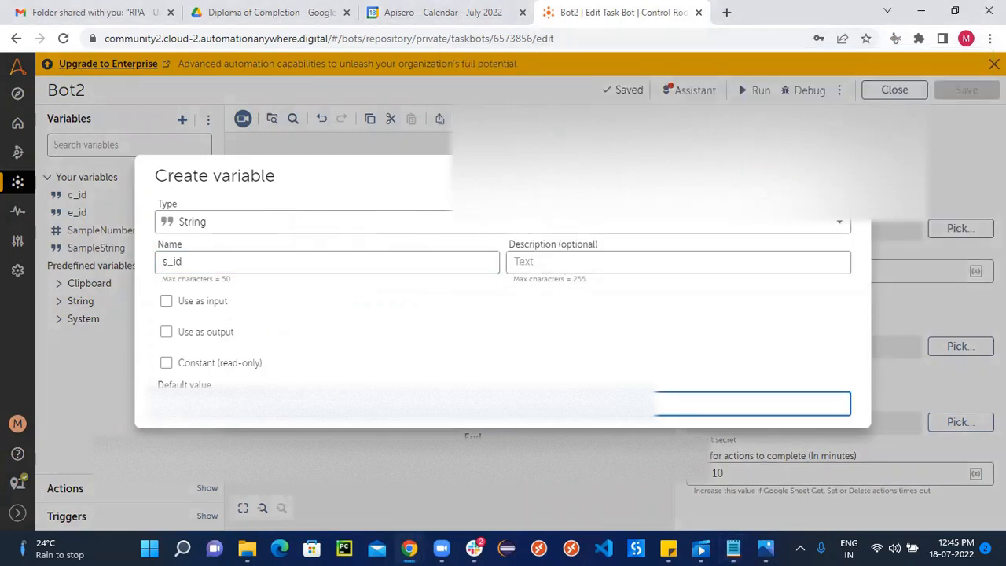
click(817, 176)
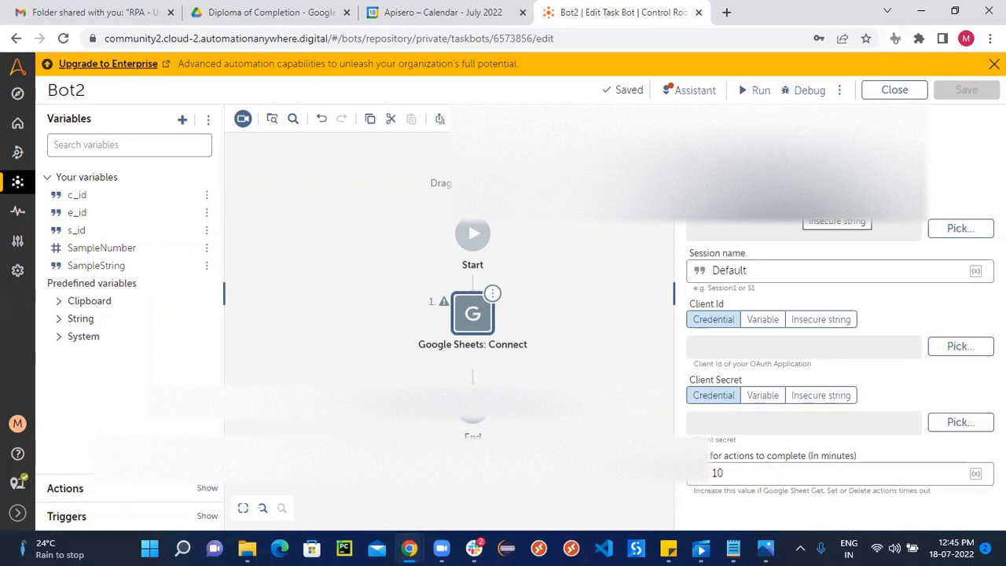
Step: Set the Google Sheets: Connect action's Username to an insecure string and insert the e_id variable
click(823, 201)
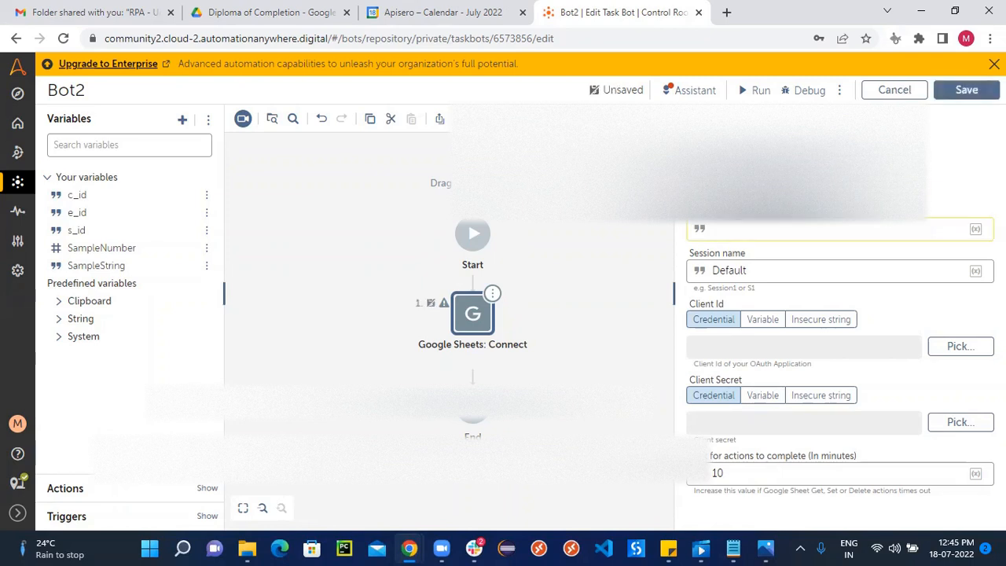
click(976, 234)
click(619, 289)
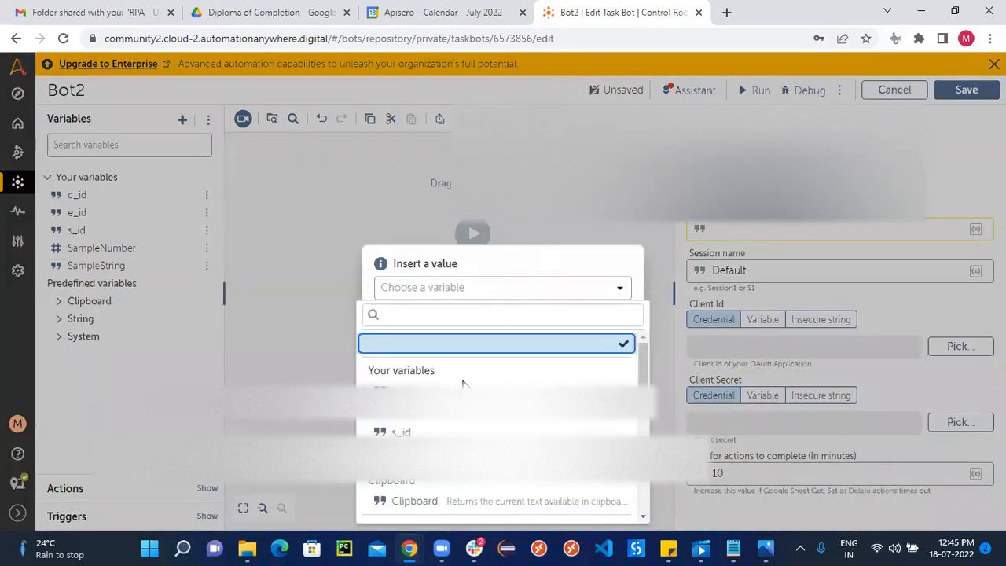
click(464, 412)
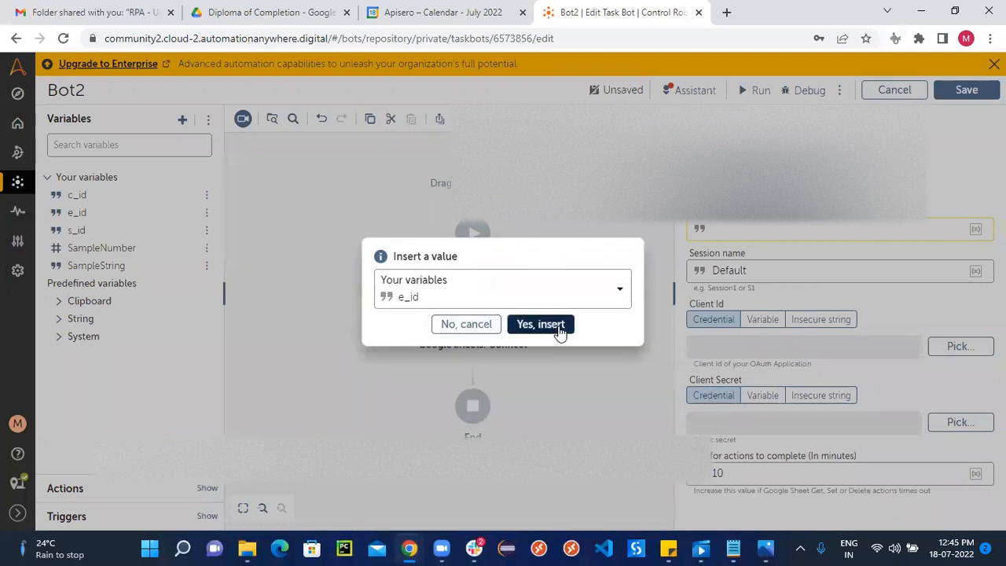
click(559, 330)
Step: Set the Connect action's Client Id to an insecure string and insert the c_id variable
click(830, 328)
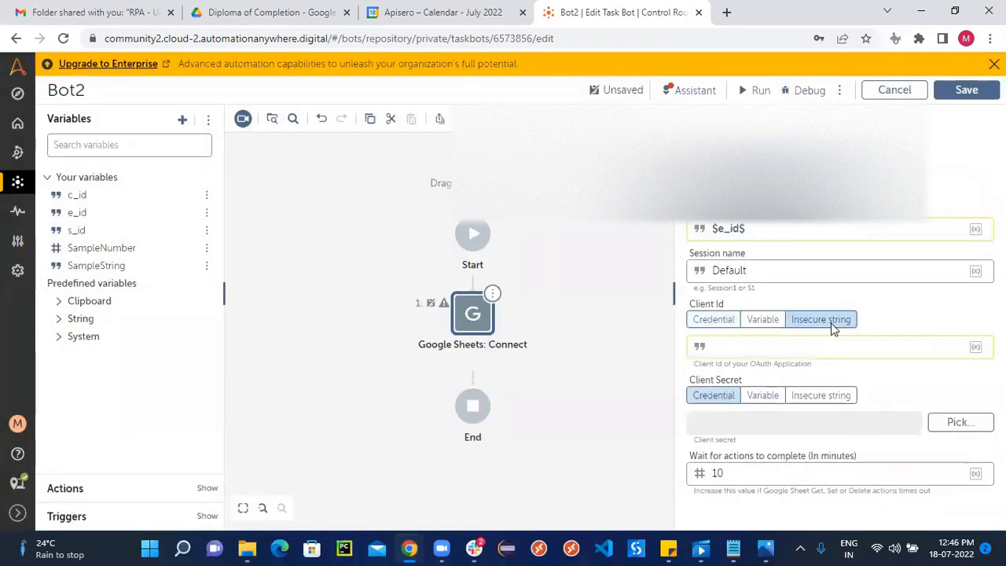
click(976, 346)
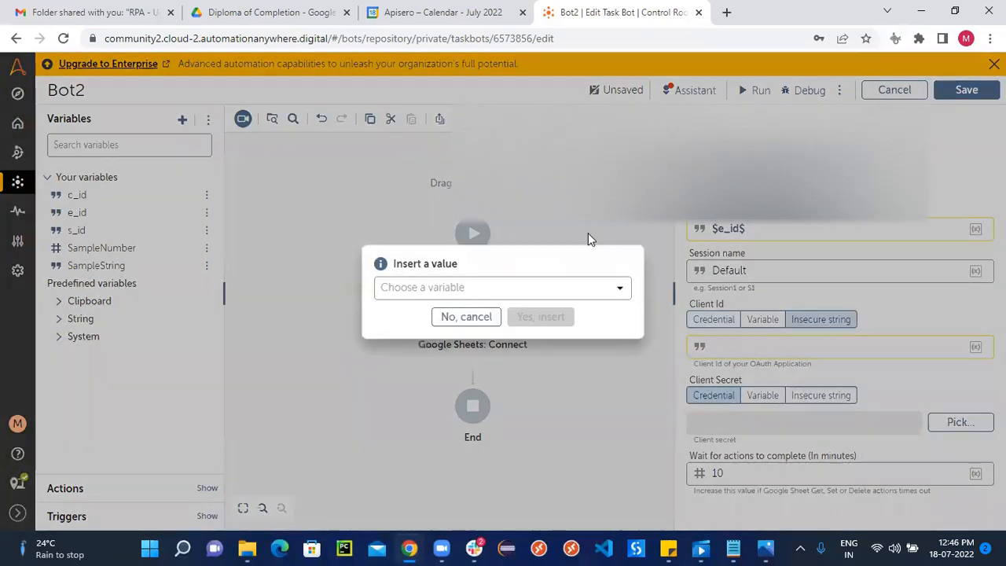
click(620, 289)
click(409, 390)
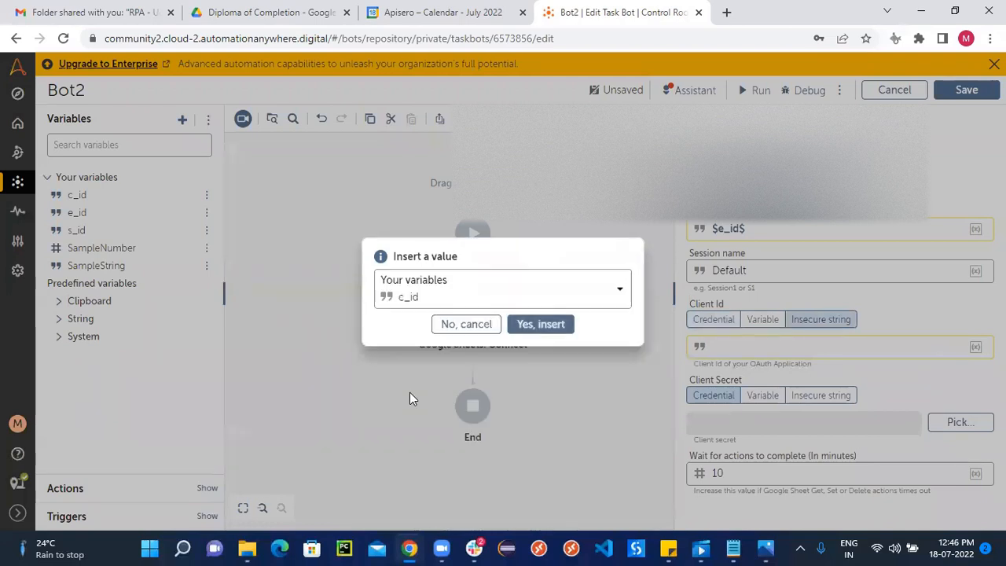
click(550, 330)
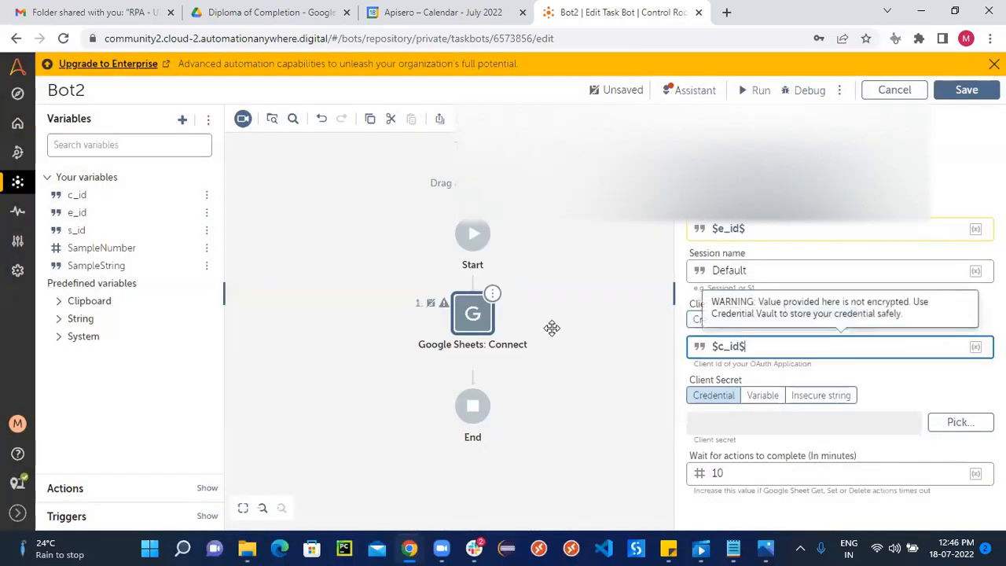
Step: Set the Connect action's Client Secret to an insecure string, insert the s_id variable, and save the bot
click(816, 395)
click(973, 424)
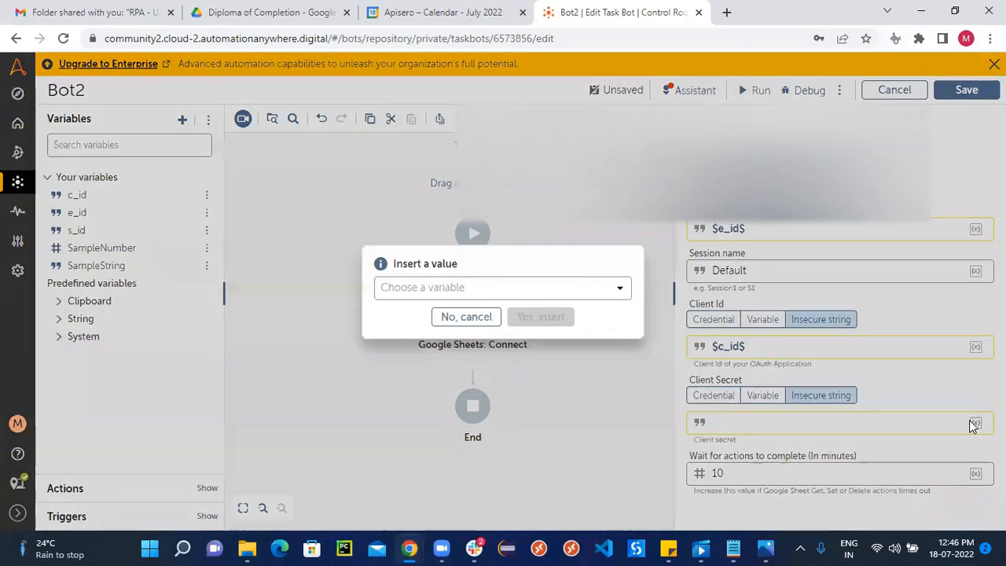
click(619, 296)
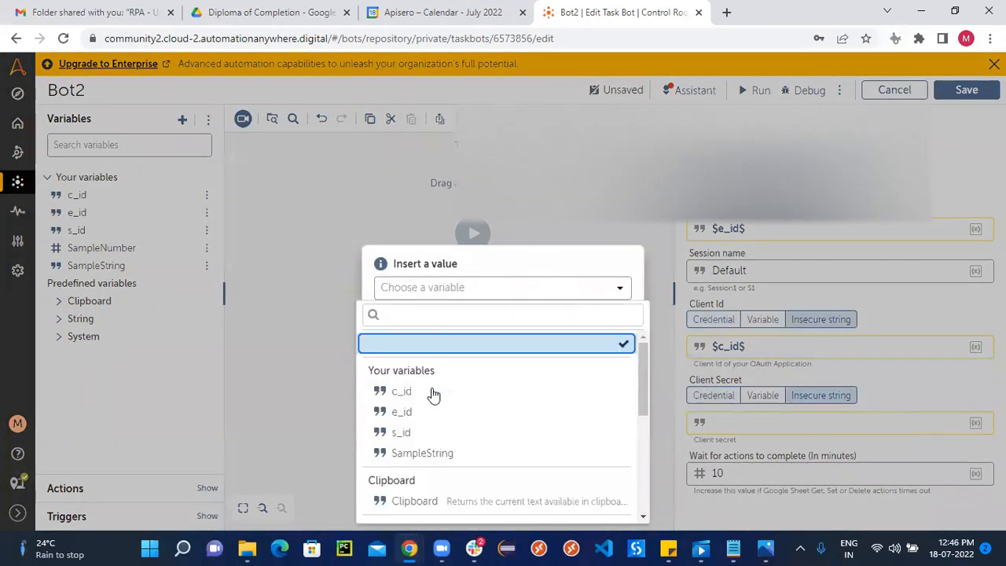
click(444, 432)
click(542, 330)
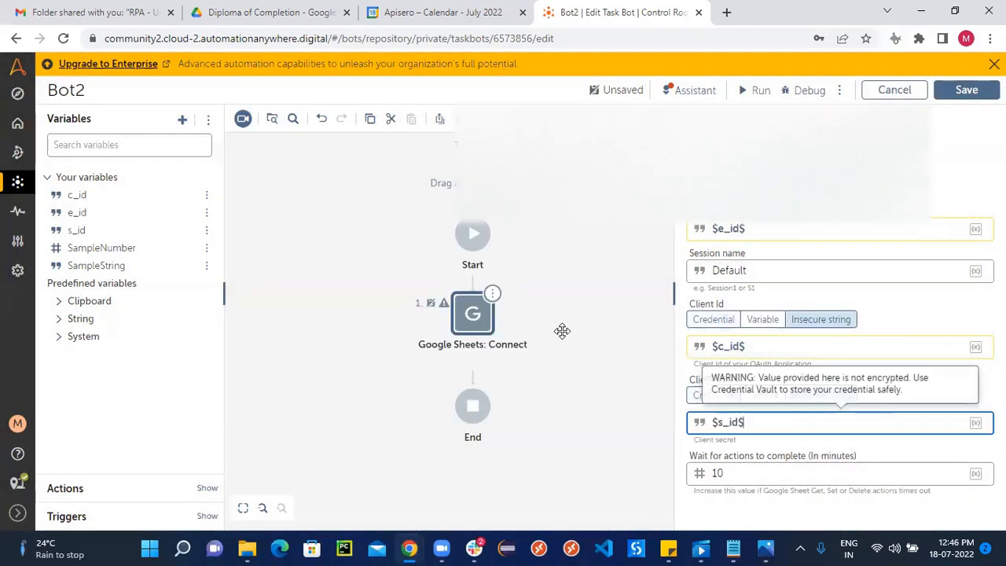
key(ctrl+s)
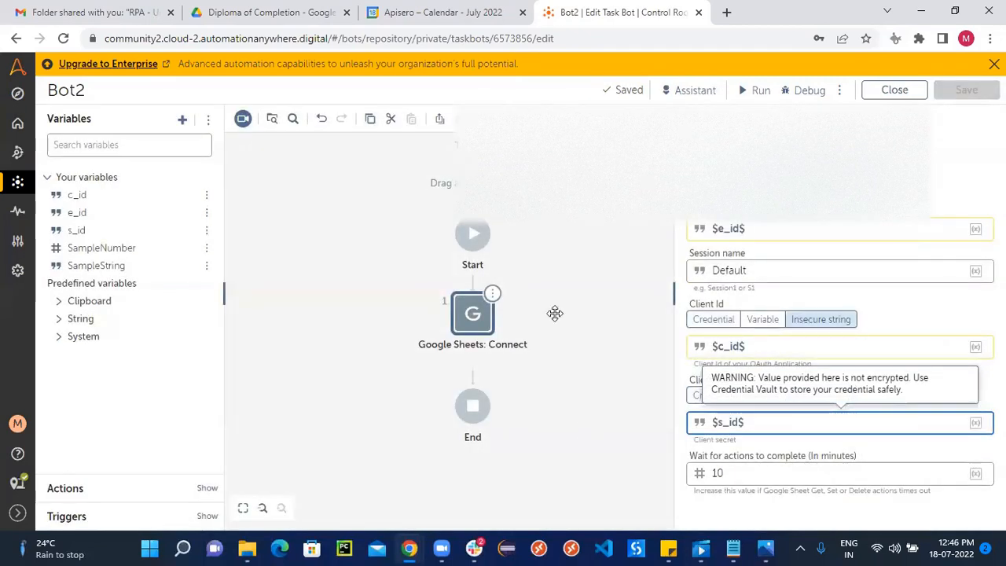
Step: Find the Message box action and add it to the flow directly after Google Sheets: Connect
drag(332, 315, 335, 273)
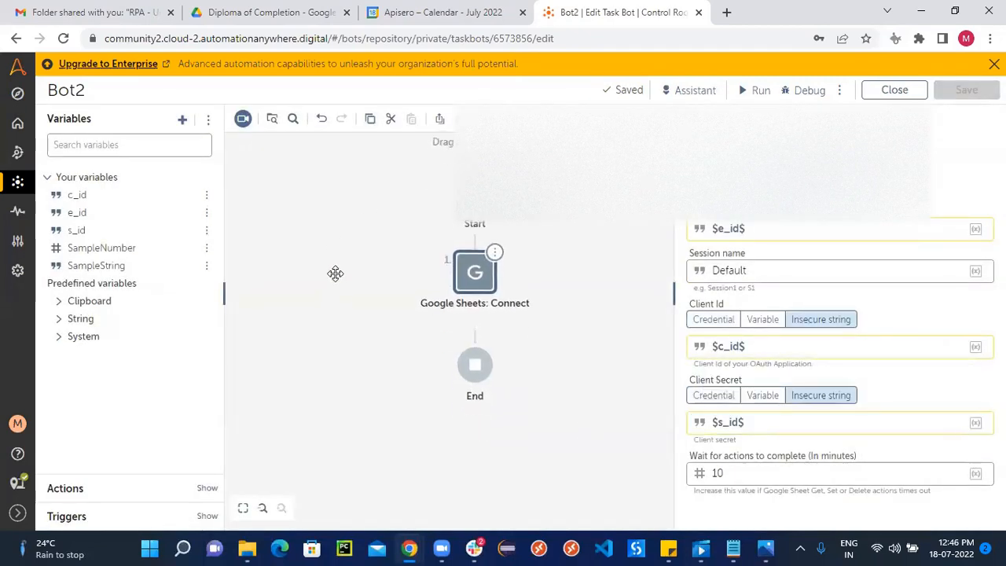
click(72, 491)
drag(102, 173, 41, 181)
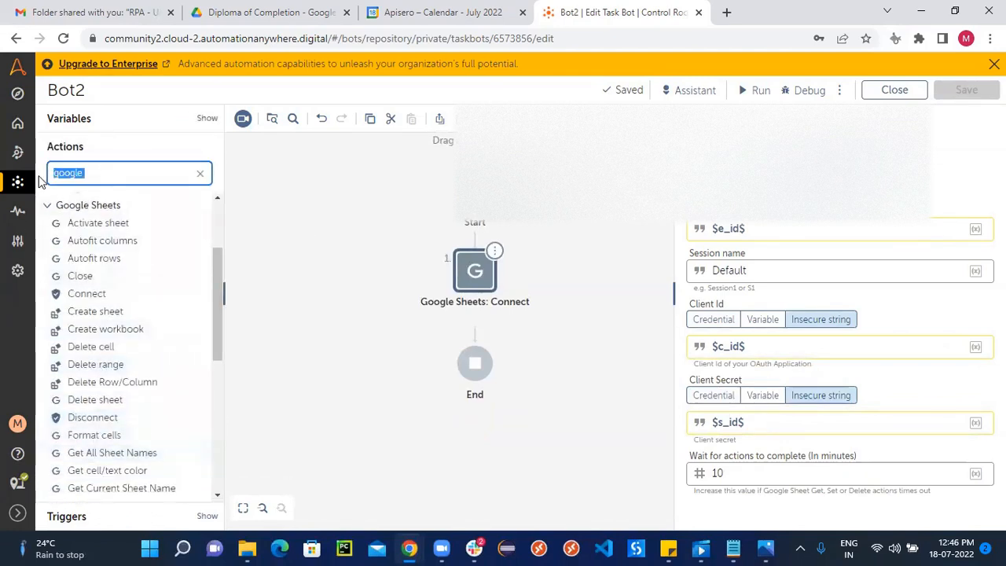
text(messa)
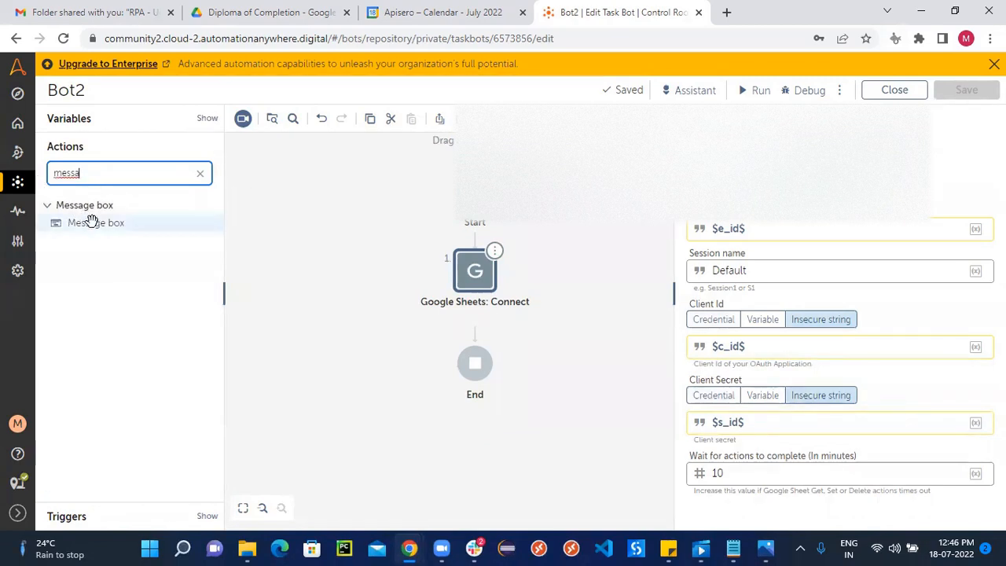
drag(89, 223, 477, 336)
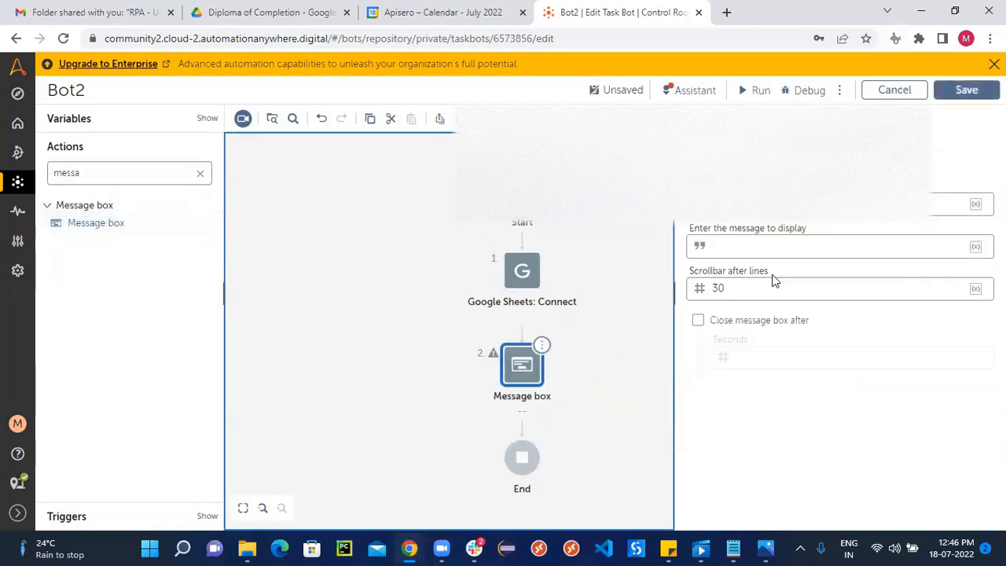
Step: Set the message box's display message to "Connection Done." and save the bot
click(742, 246)
text(C)
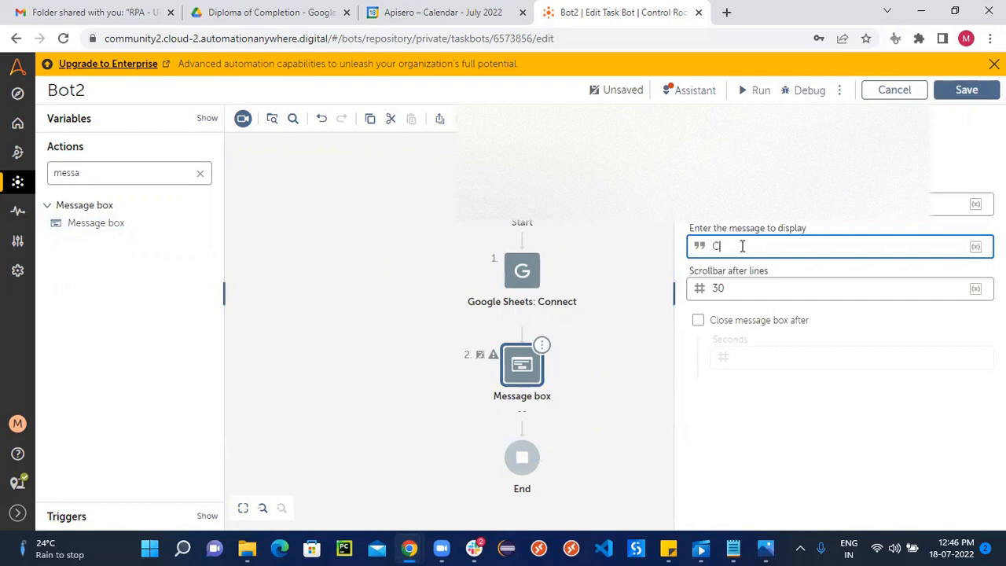
text(onnection Done.)
key(ctrl+s)
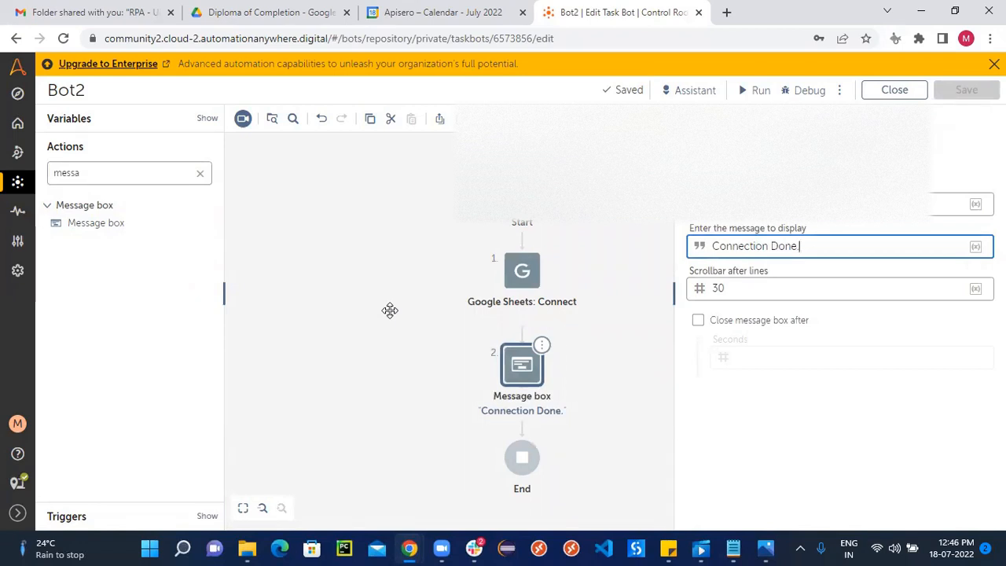
Step: Run Bot2 to test the Google Sheets connection, and dismiss the bot's message and the run dialog
click(743, 92)
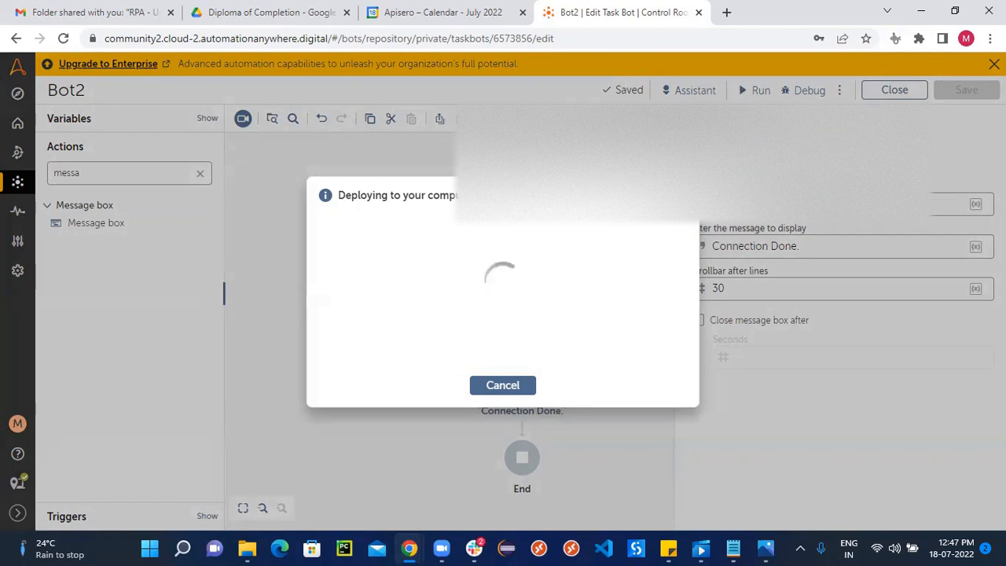
click(503, 386)
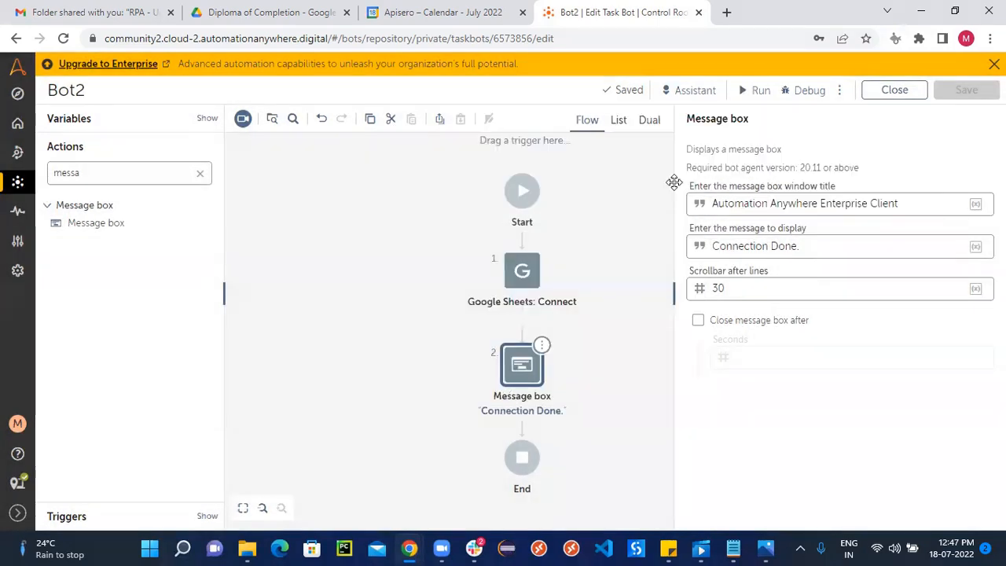
click(739, 94)
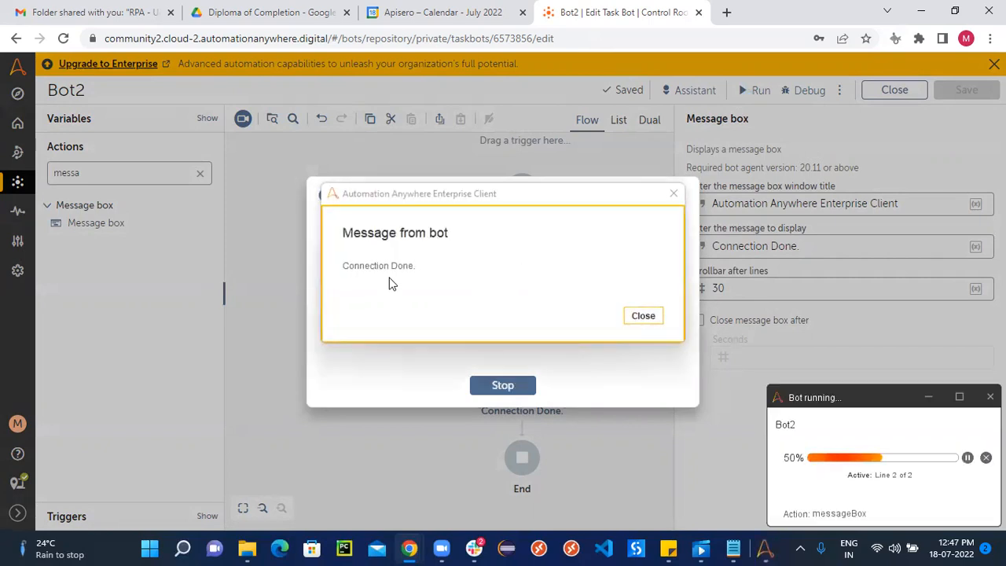
click(495, 202)
drag(495, 202, 294, 82)
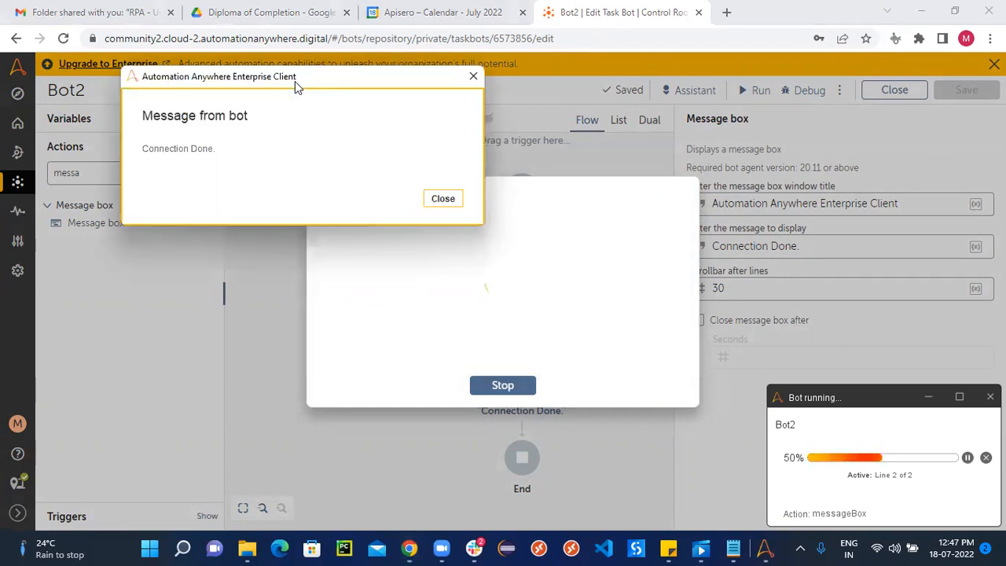
click(443, 199)
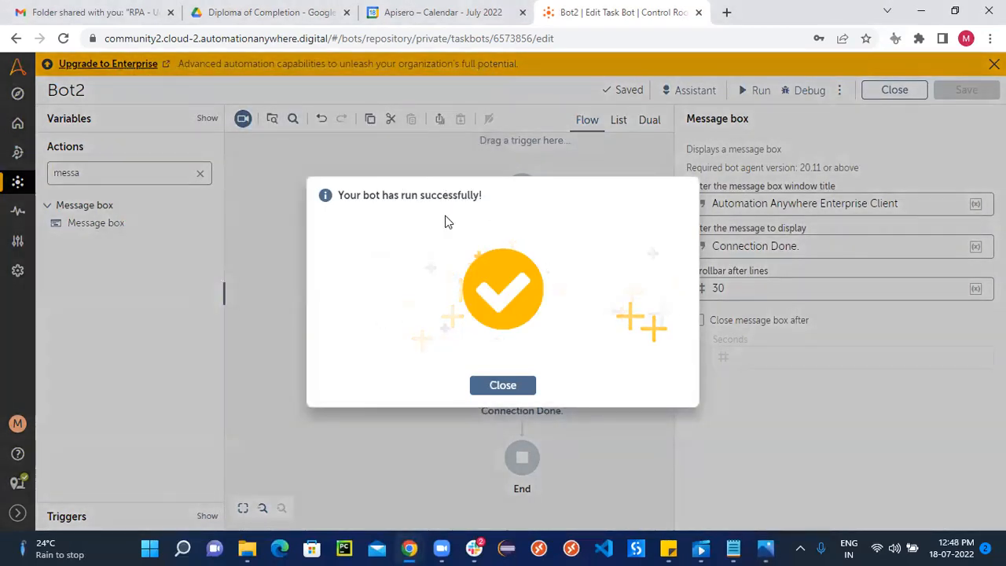
click(490, 387)
Step: Search the actions for "google" and look through the available Google Sheets actions
drag(572, 259, 516, 283)
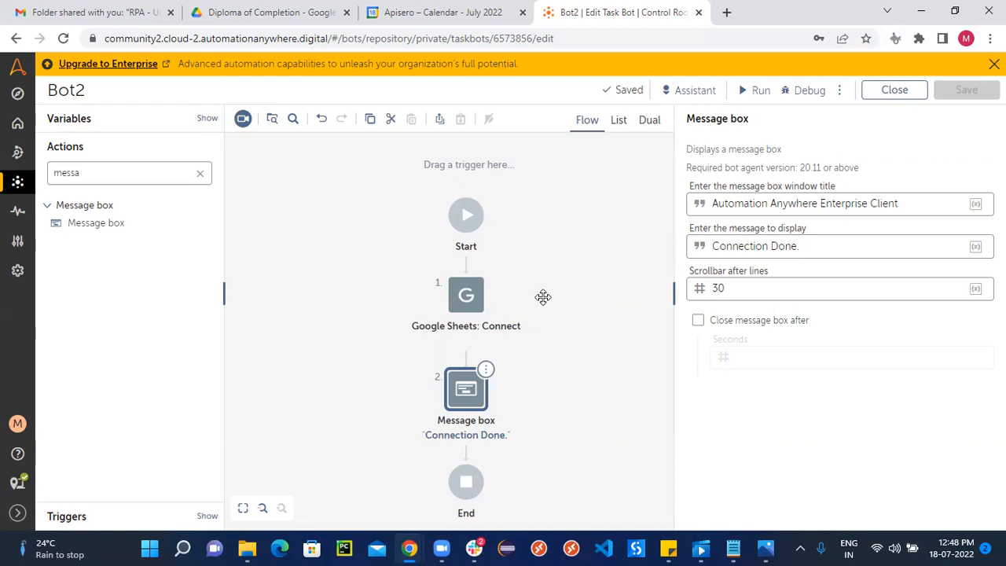
click(200, 173)
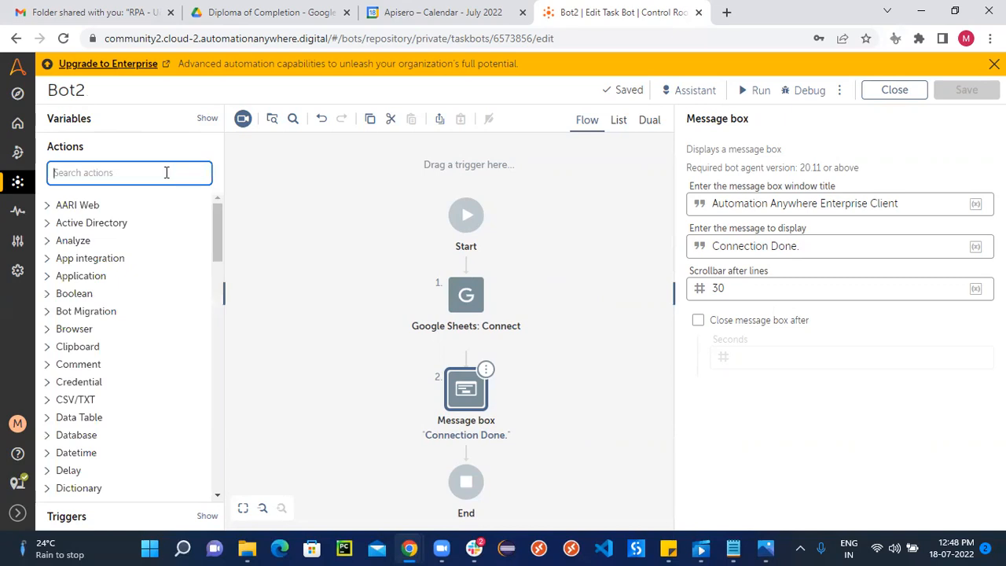
text(google)
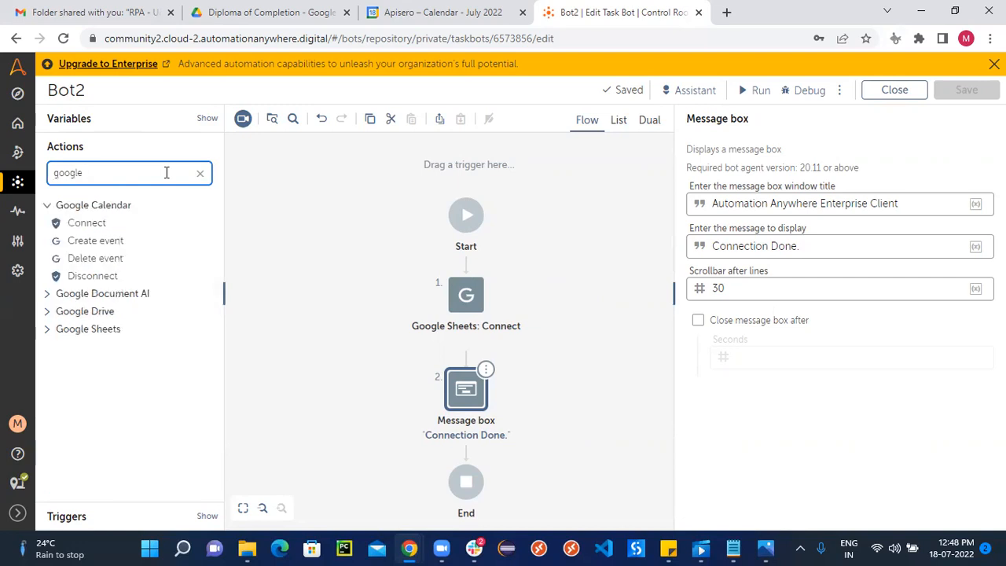
click(46, 329)
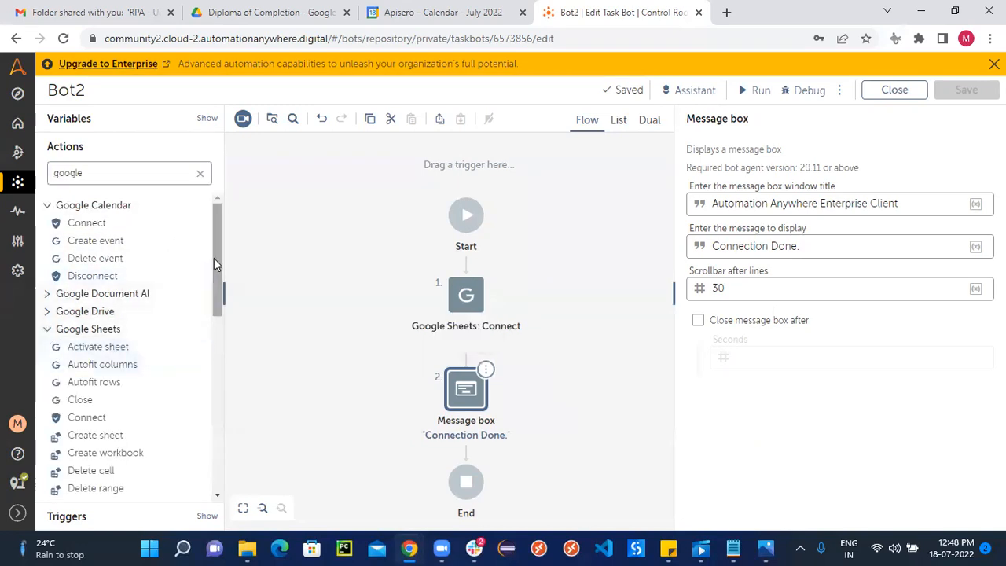
drag(219, 260, 224, 375)
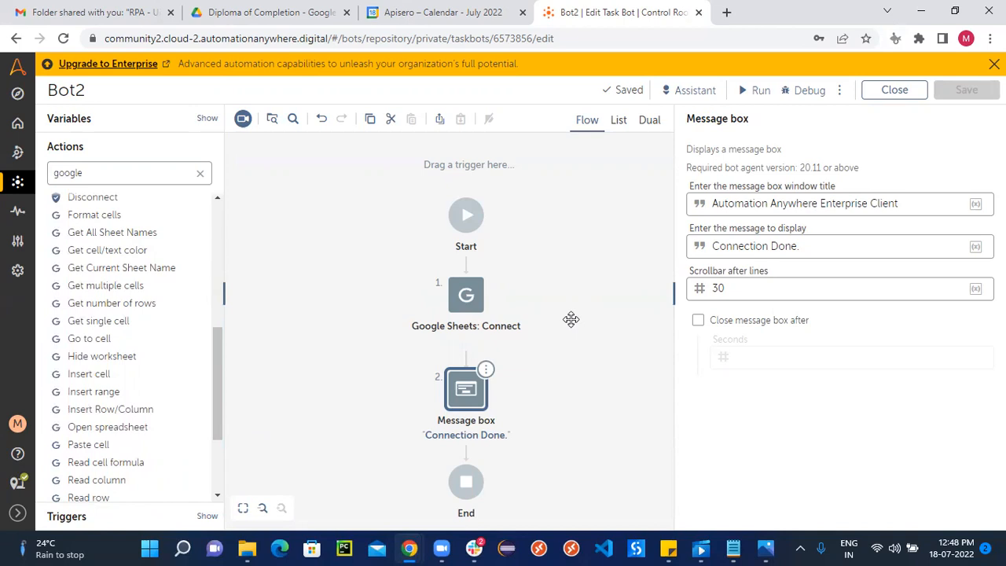
mouse_move(409, 548)
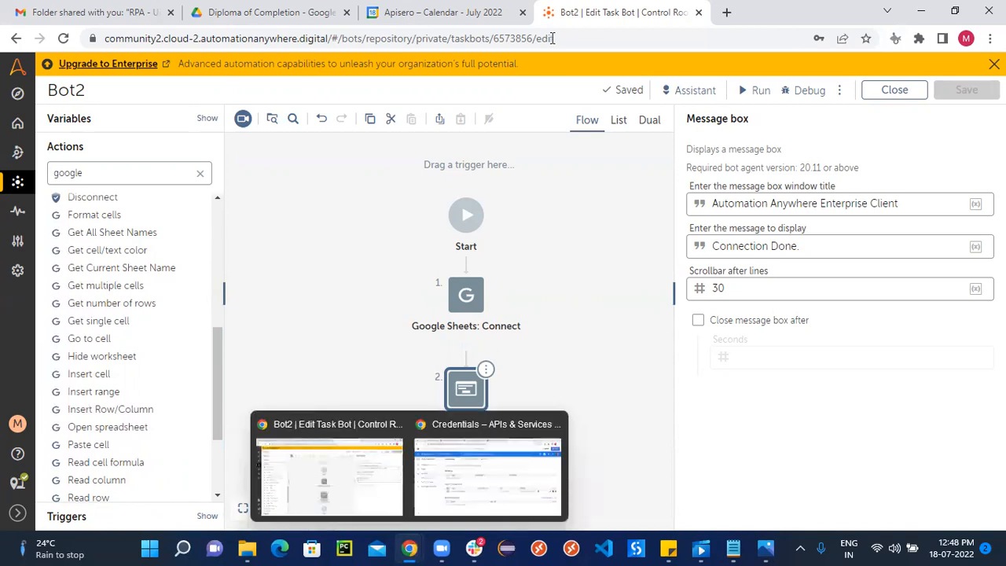